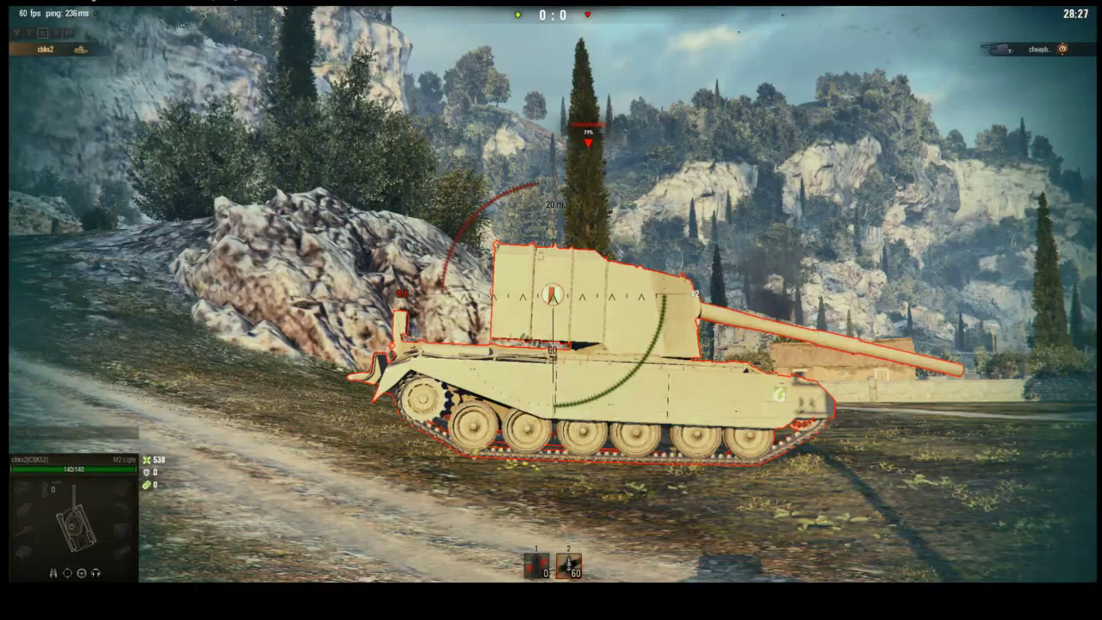
- Fire repeatedly at the side of the stationary enemy tank's turret from close range
click(552, 295)
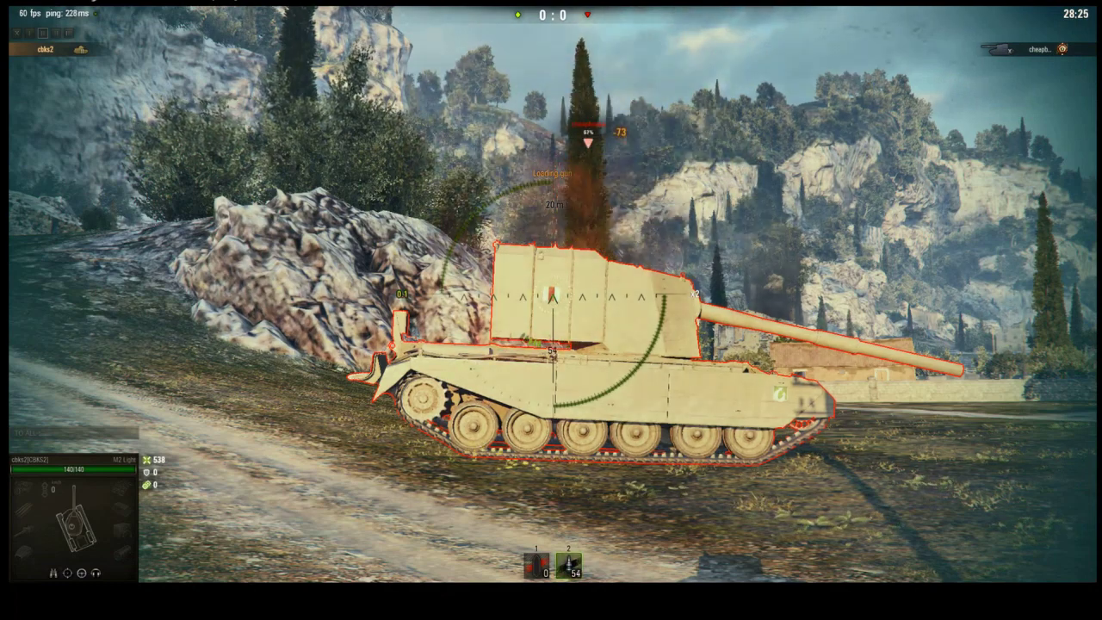
click(552, 295)
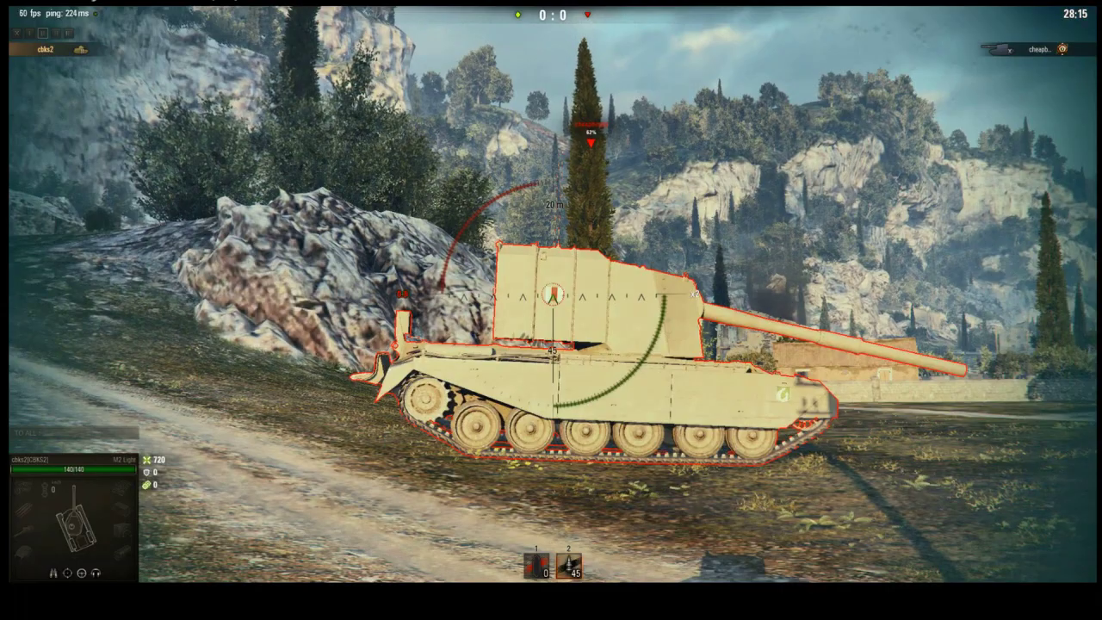
click(552, 295)
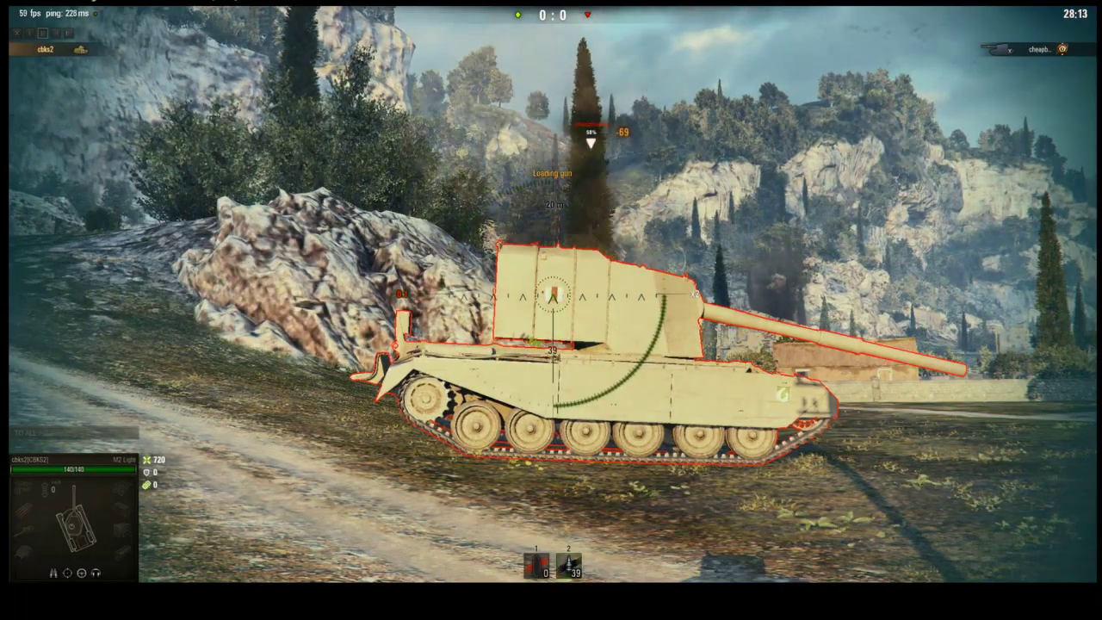
click(553, 295)
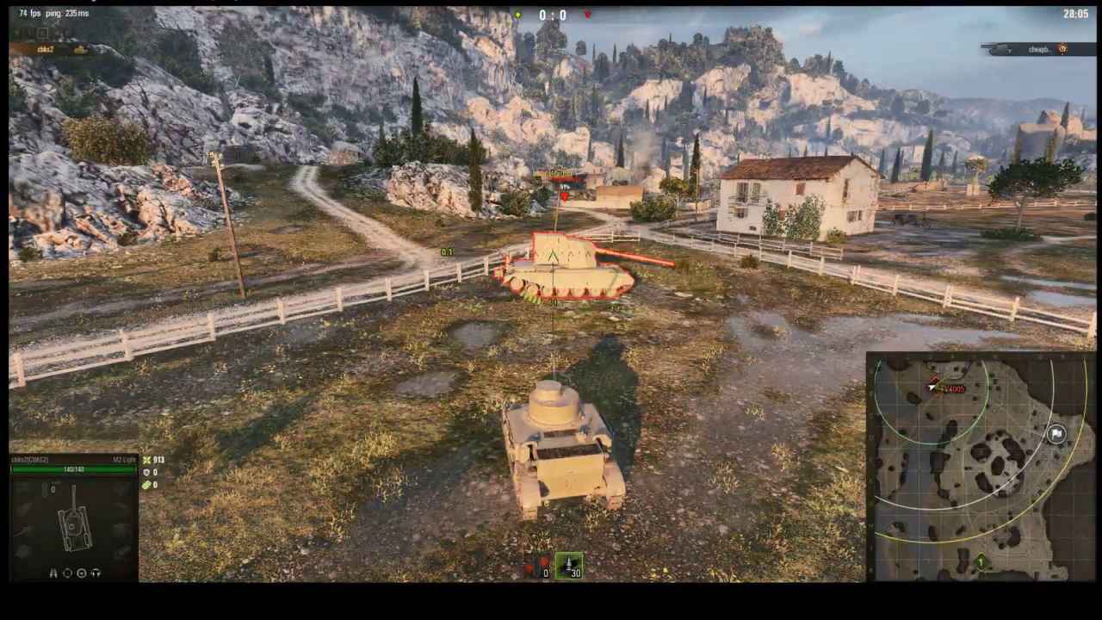
click(552, 284)
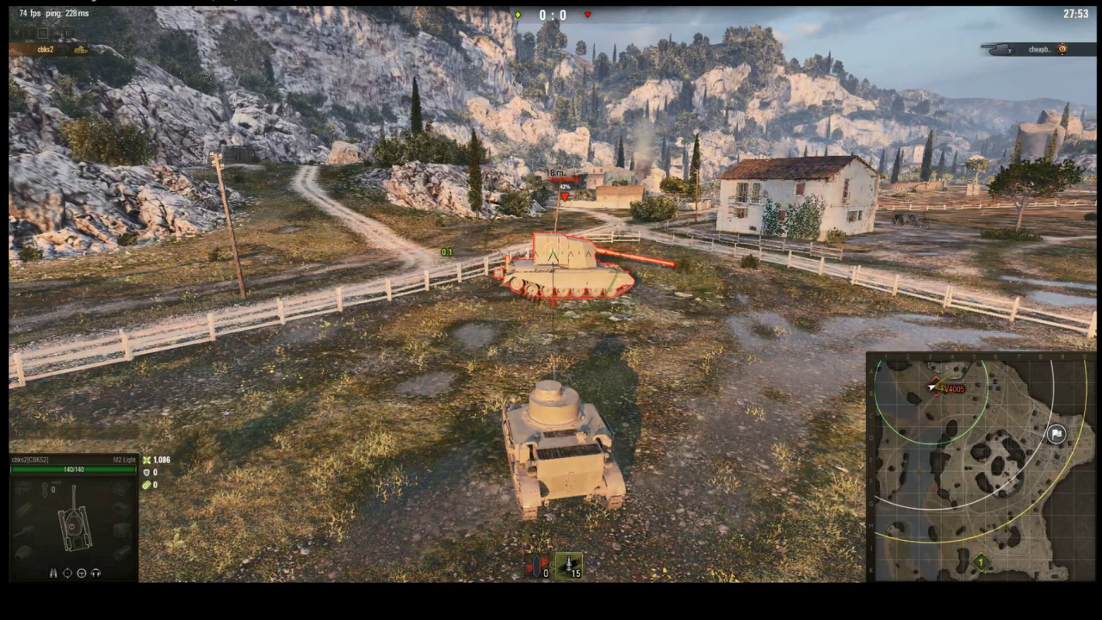
click(551, 256)
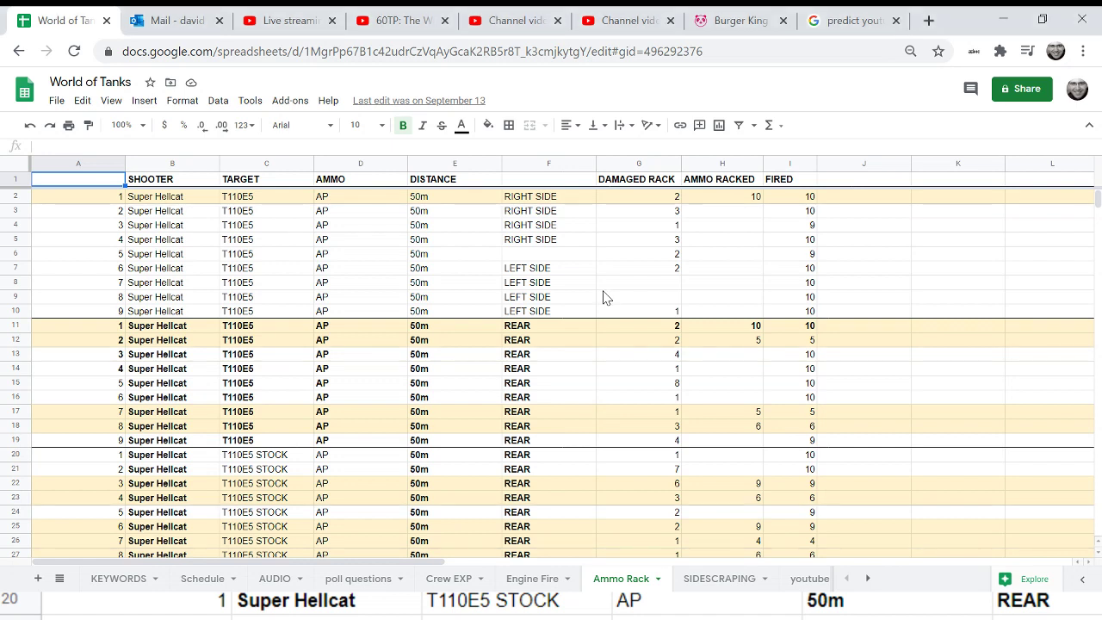
- Review the distance, hit side, target and shooter entries for the Super Hellcat side-shot tests in the World of Tanks spreadsheet's Ammo Rack sheet
click(497, 199)
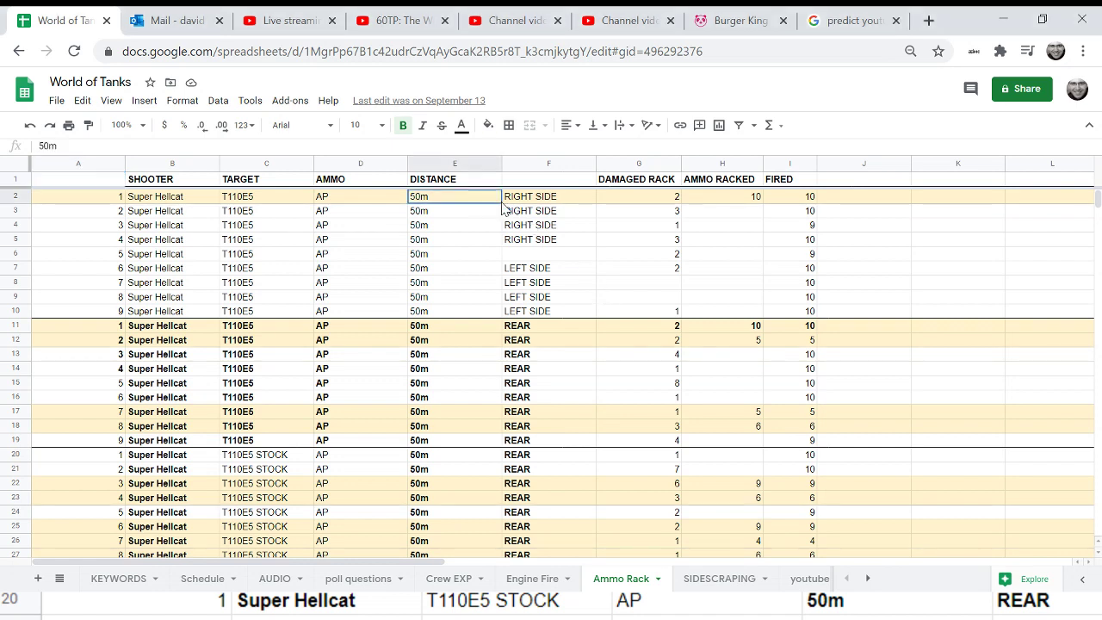
click(13, 196)
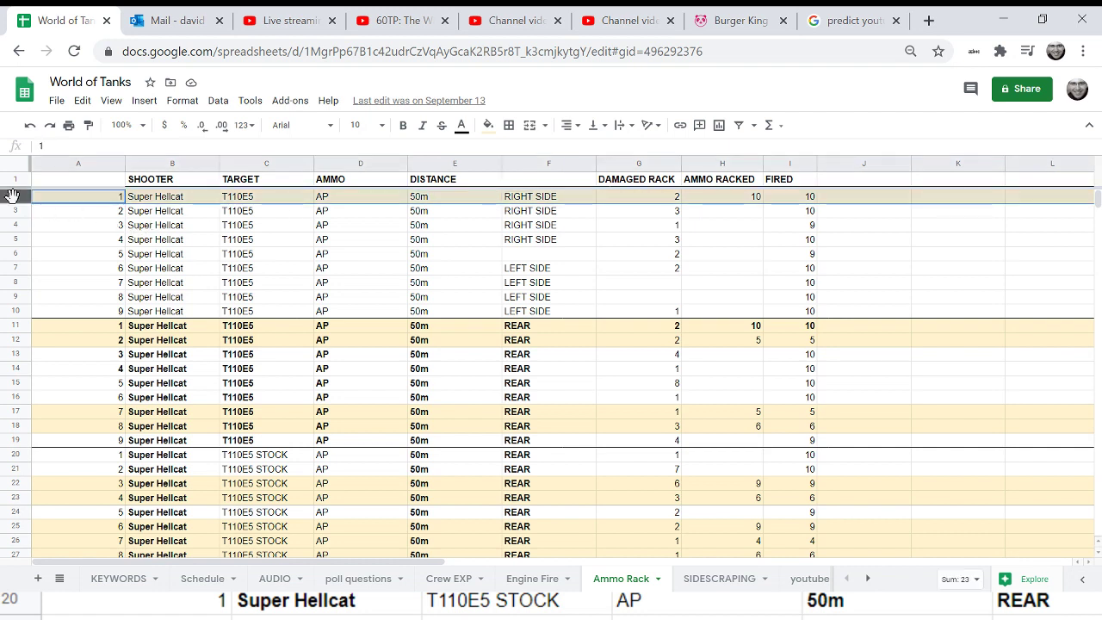
click(57, 270)
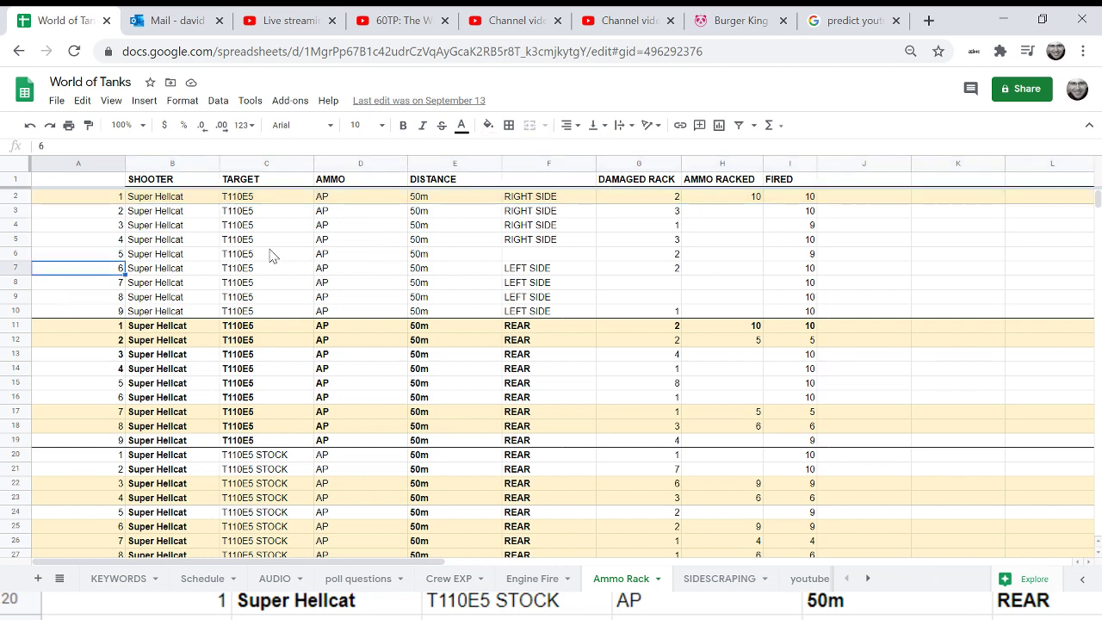
click(508, 215)
click(522, 270)
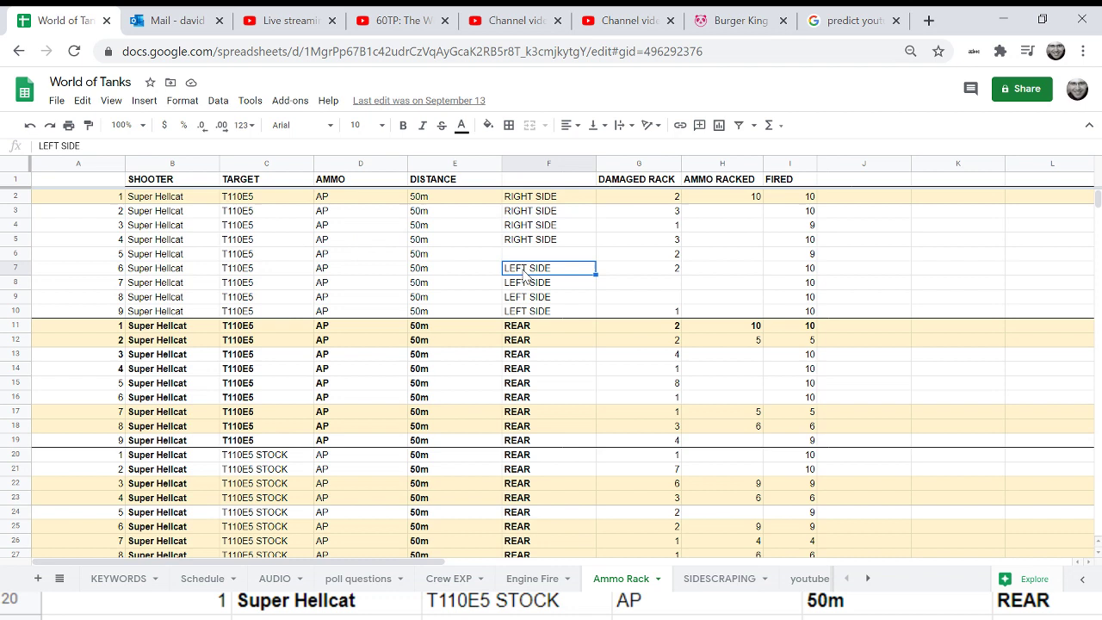
click(242, 272)
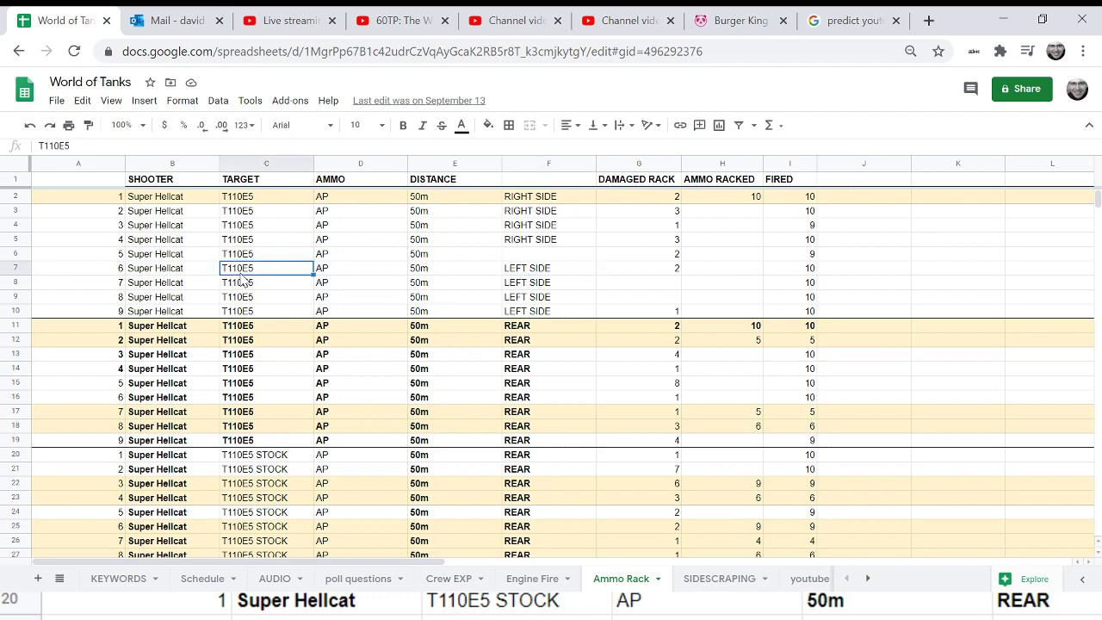
click(166, 272)
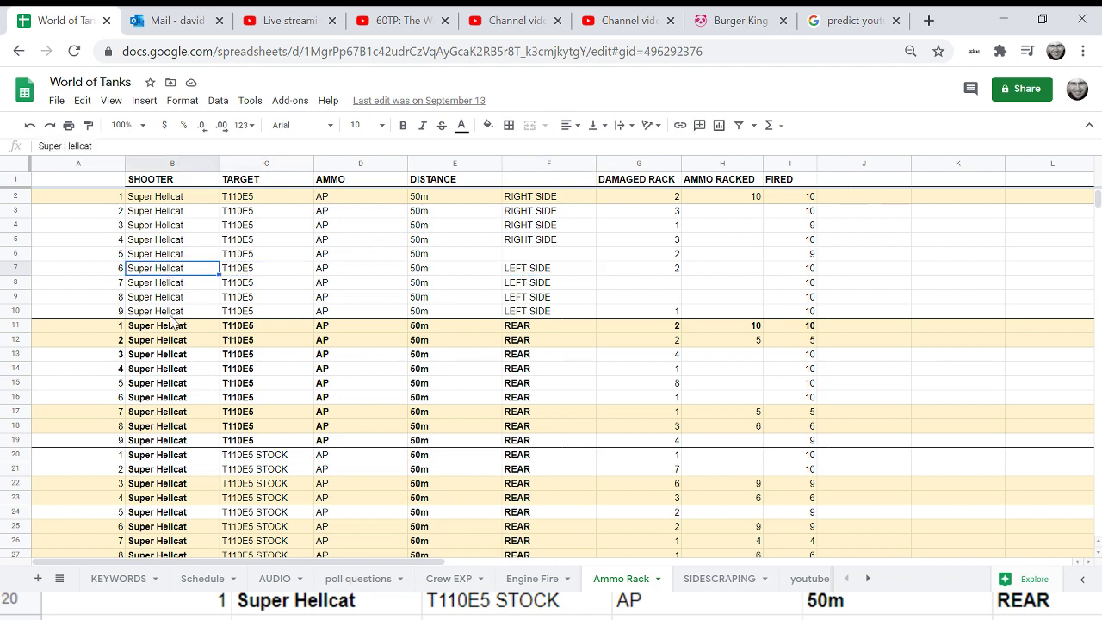
- Examine the damaged-rack entries for the side shots in rows 2 to 10, including the blank ones in rows 8 and 9
click(737, 199)
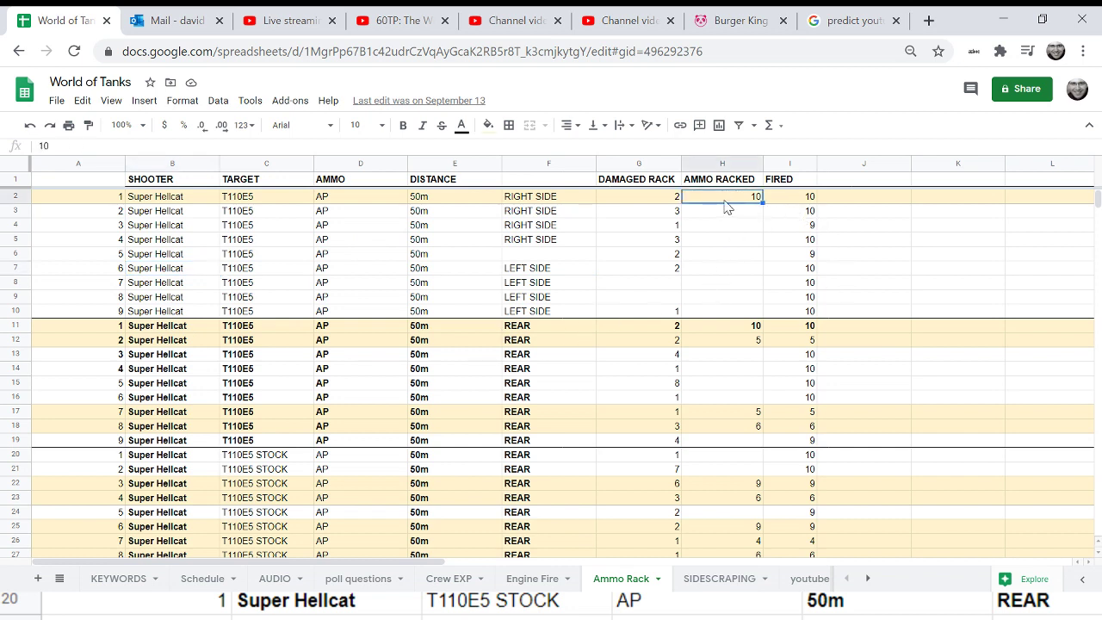
click(652, 185)
click(638, 286)
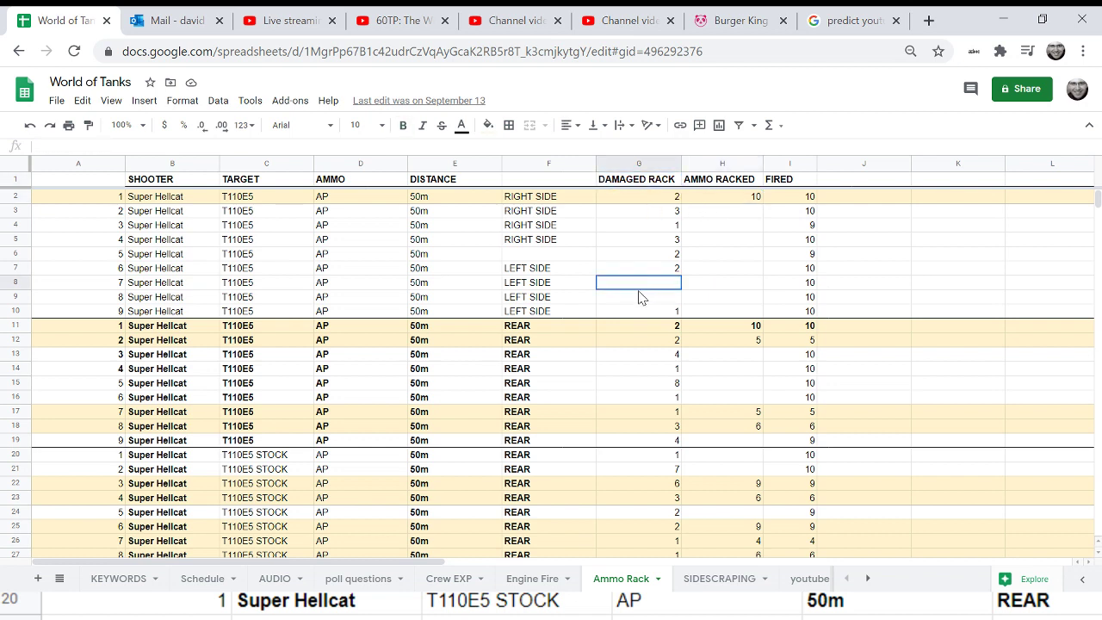
shift+click(641, 297)
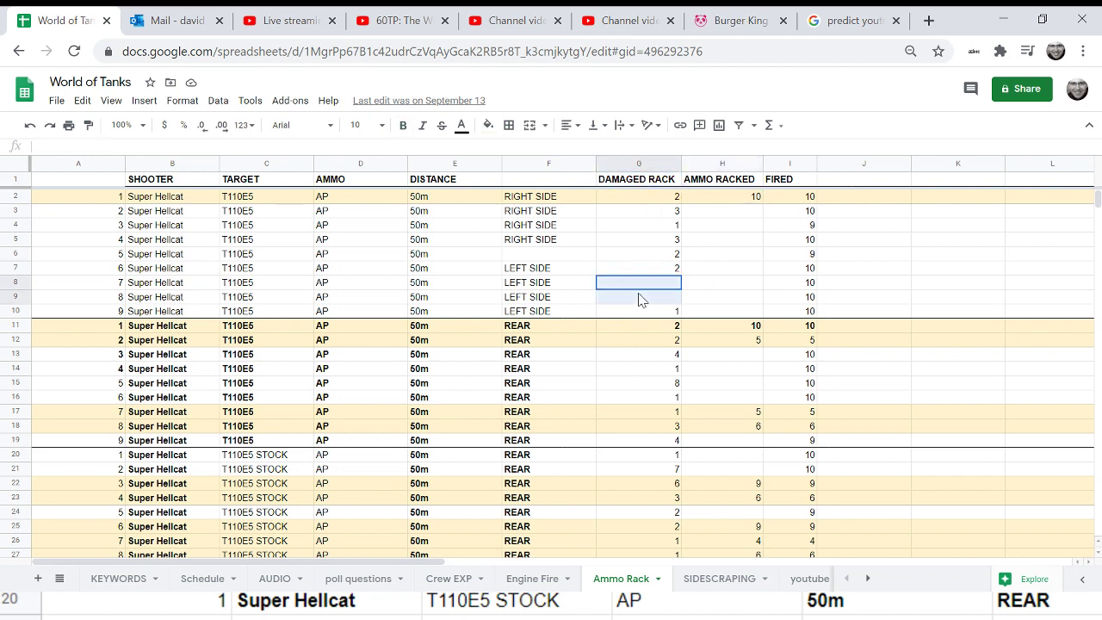
click(652, 226)
click(654, 200)
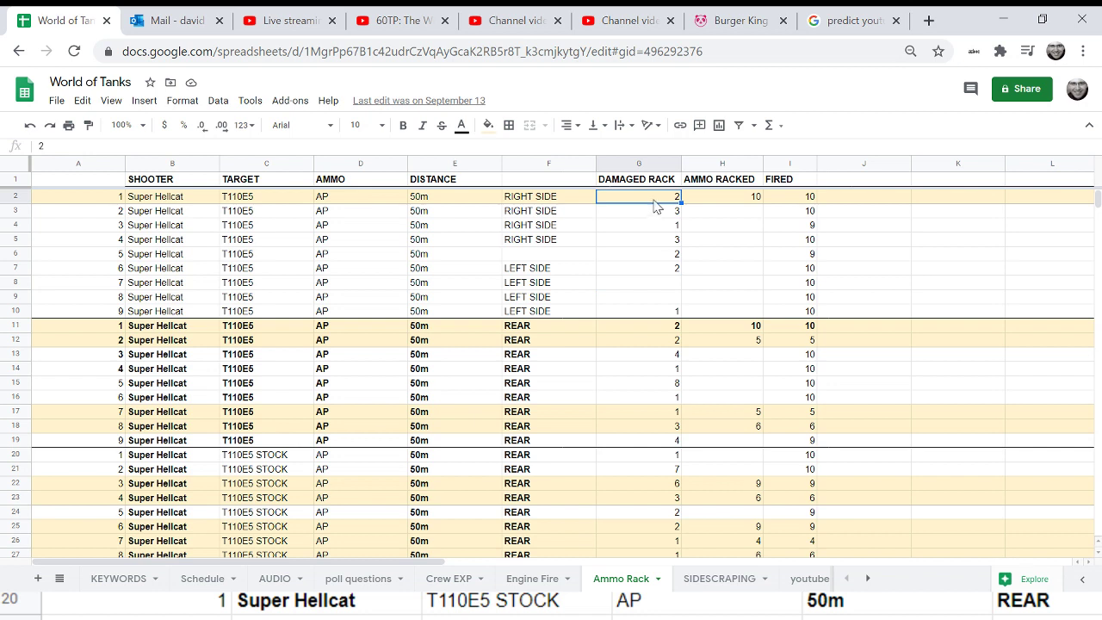
click(651, 226)
click(650, 254)
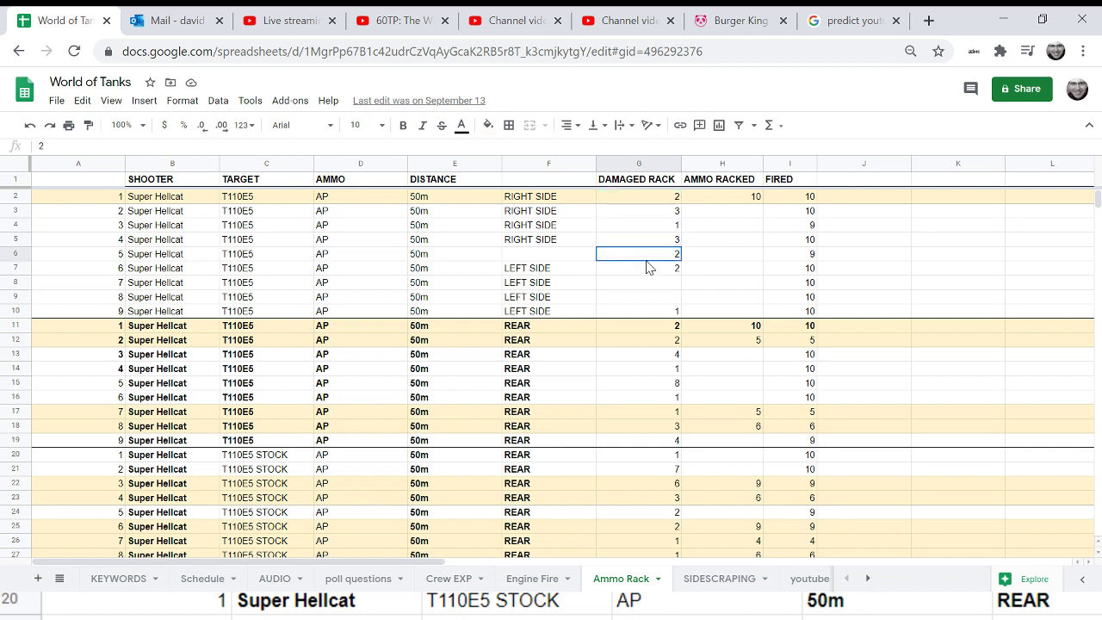
- Compare the first side-shot test's ammo-racked entry with its damaged-rack entry and the shots fired
click(714, 199)
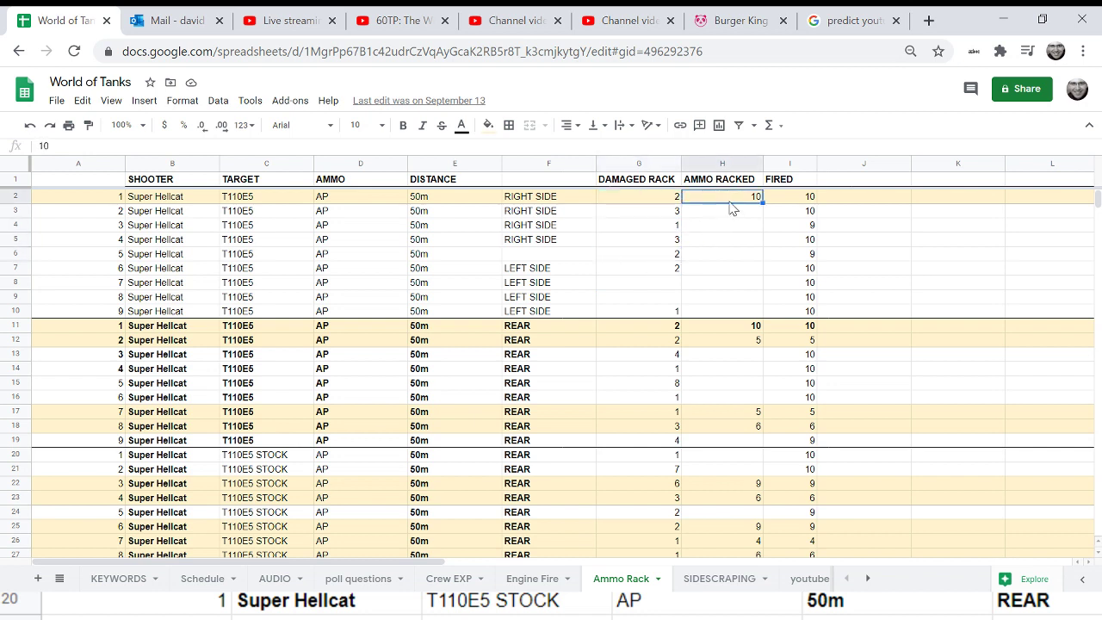
click(780, 215)
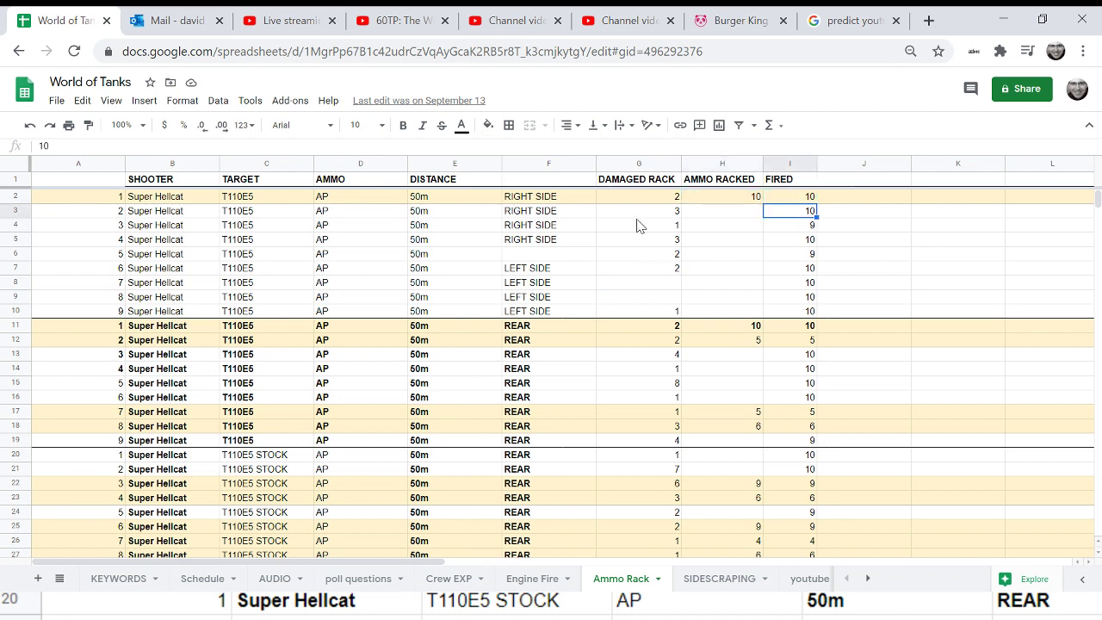
click(705, 201)
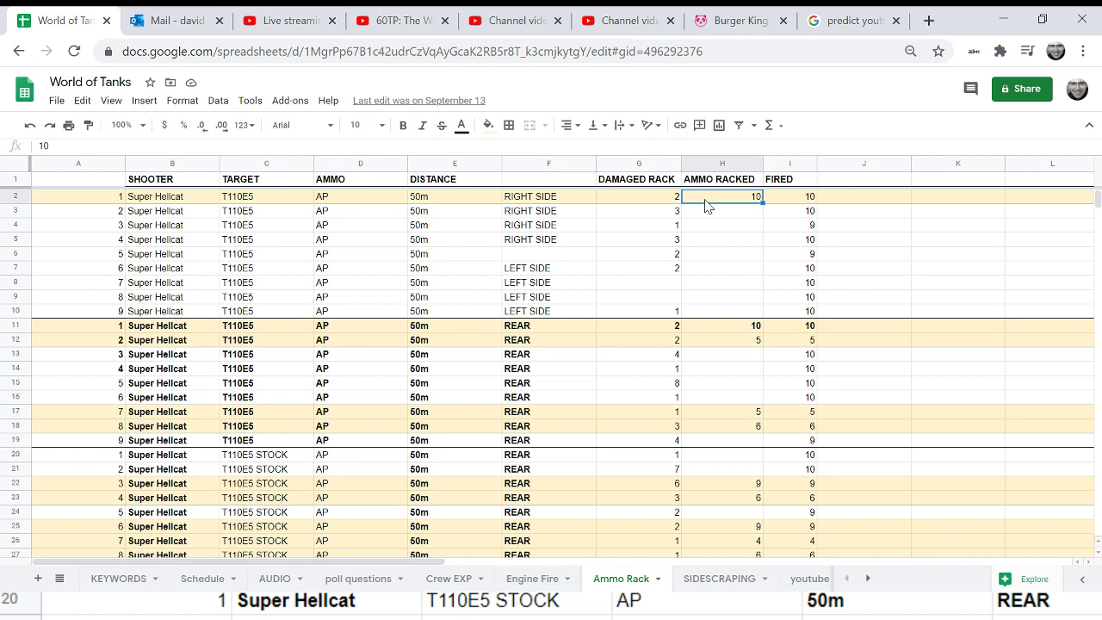
click(652, 196)
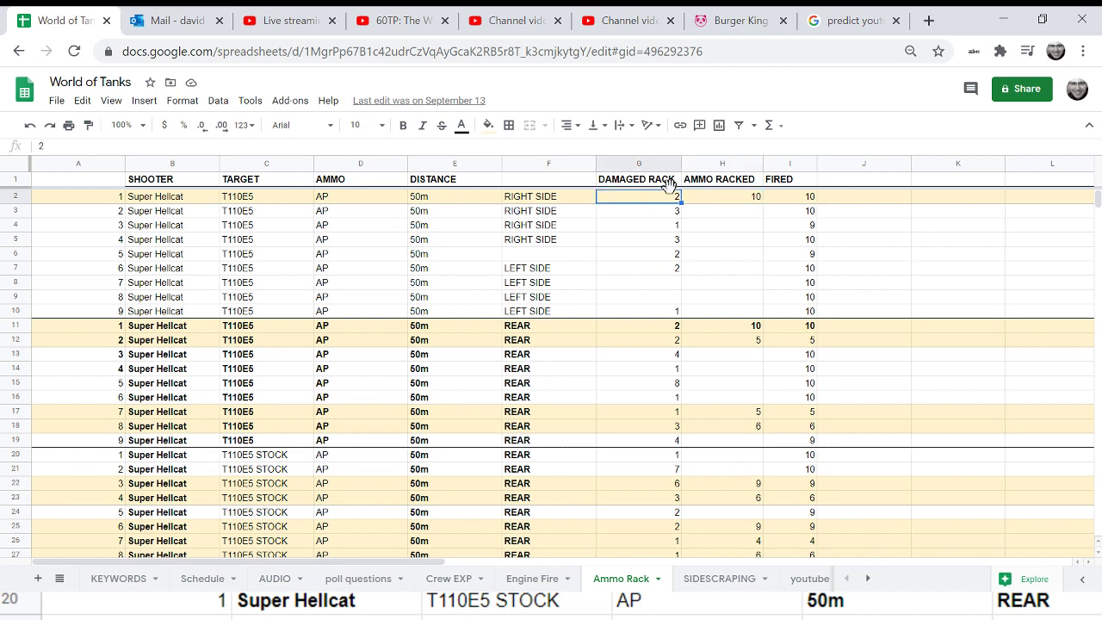
click(697, 203)
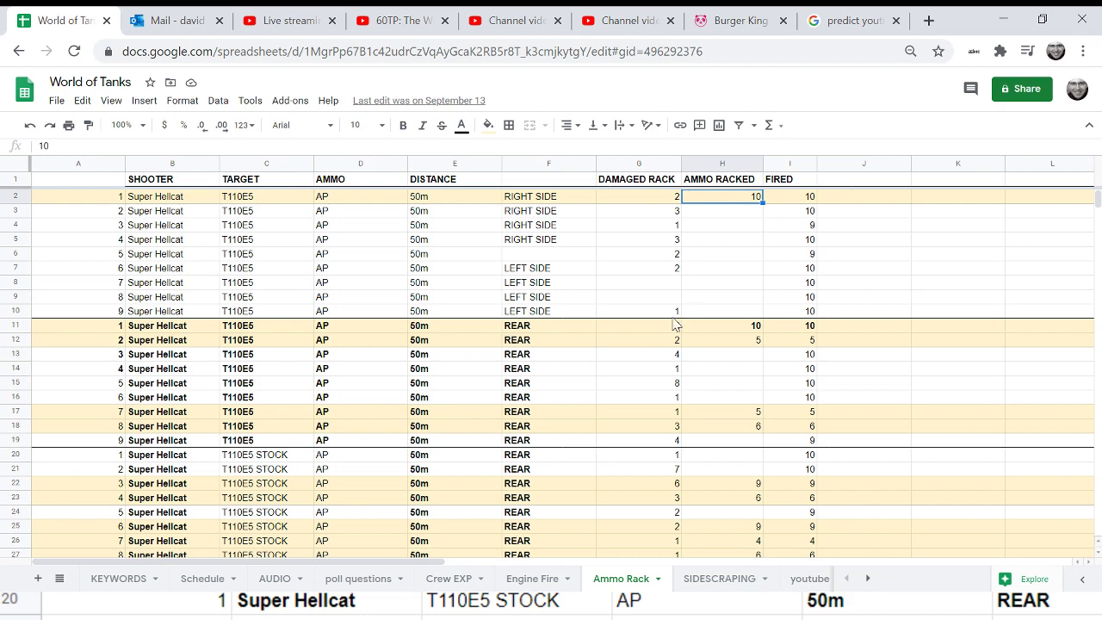
- Examine the rear-shot tests on the T110E5 in rows 11 to 19, covering distance, damaged-rack counts and the highlighted ammo-racked entries
scroll(656, 388, down, 1)
click(524, 274)
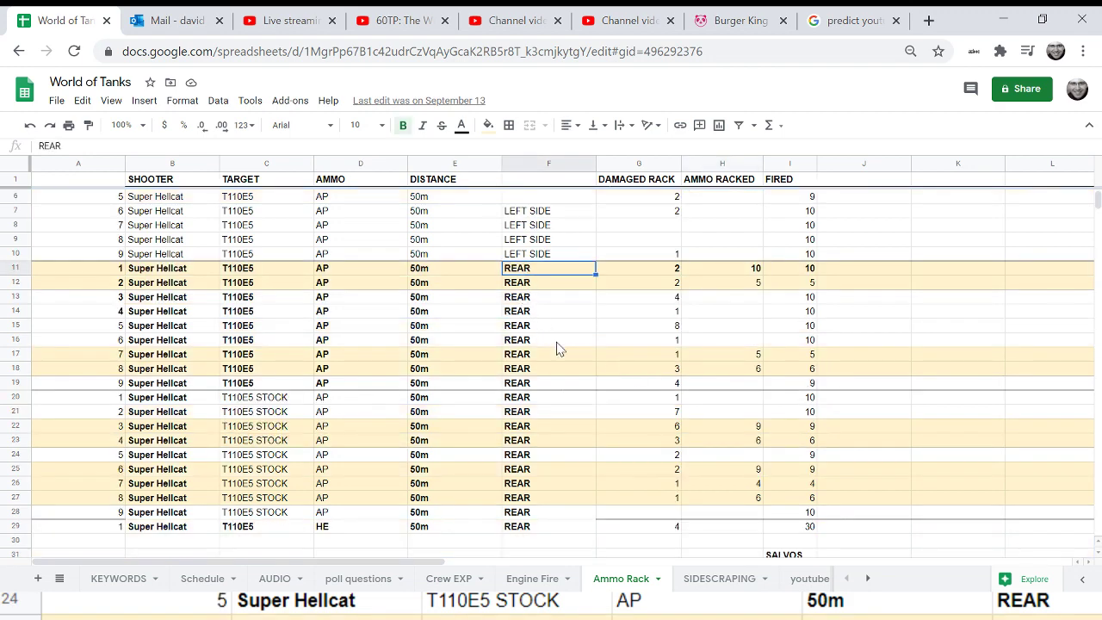
scroll(556, 347, up, 1)
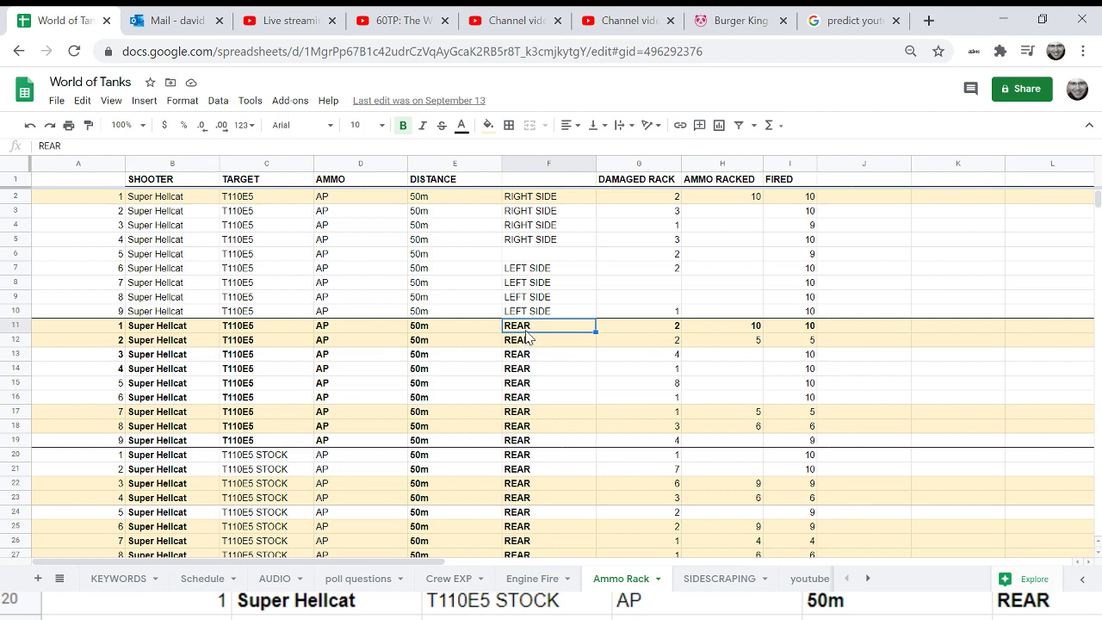
click(440, 331)
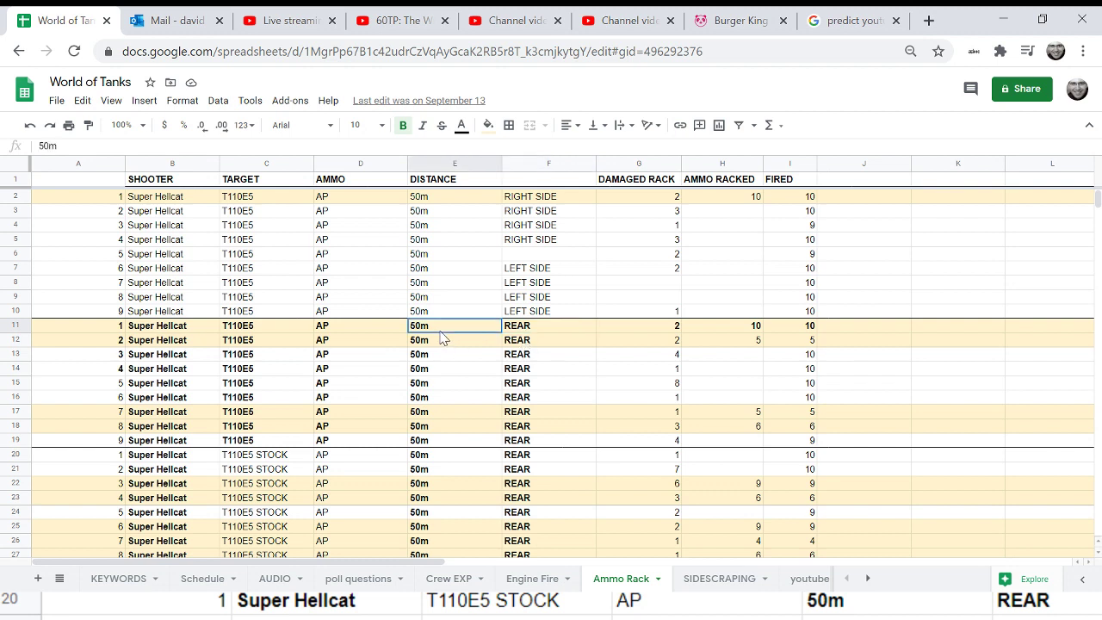
click(527, 332)
drag(652, 332, 654, 439)
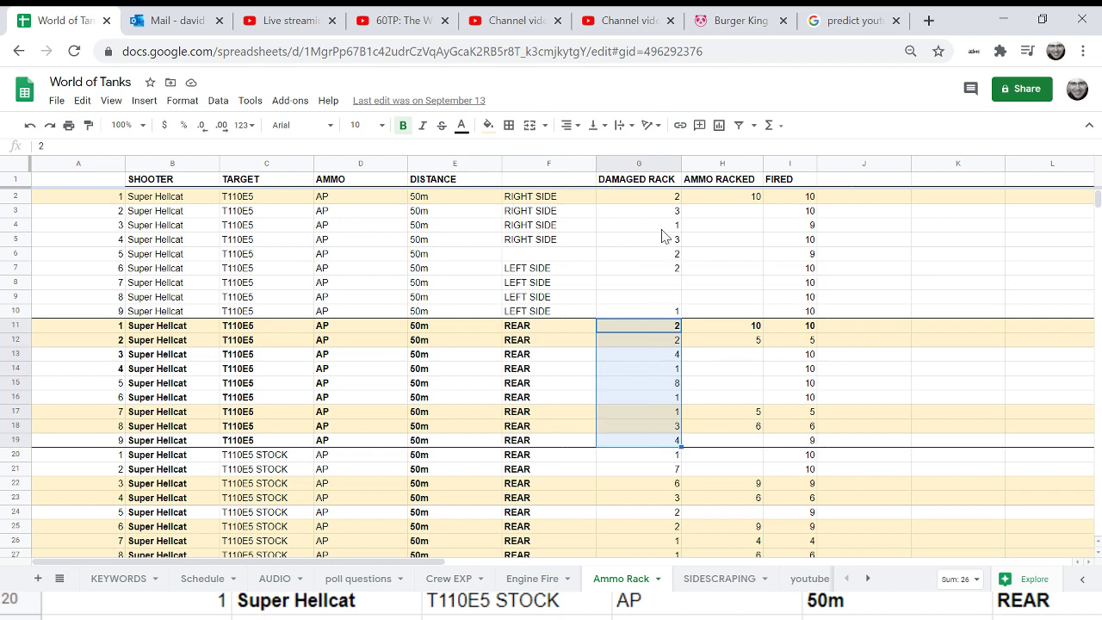
click(750, 327)
click(738, 344)
click(730, 415)
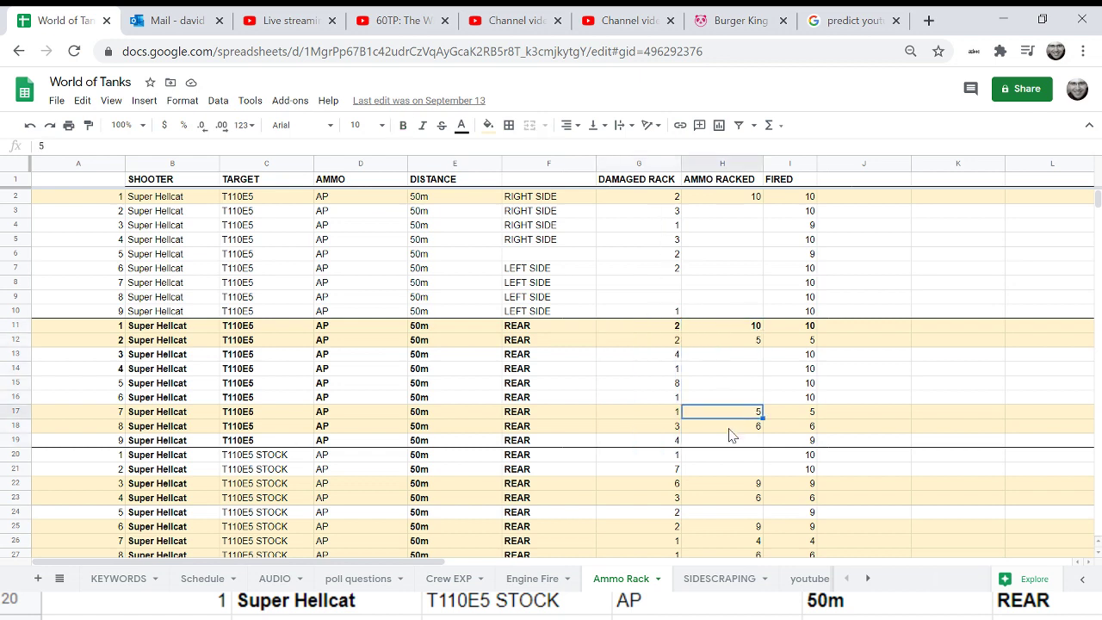
click(731, 426)
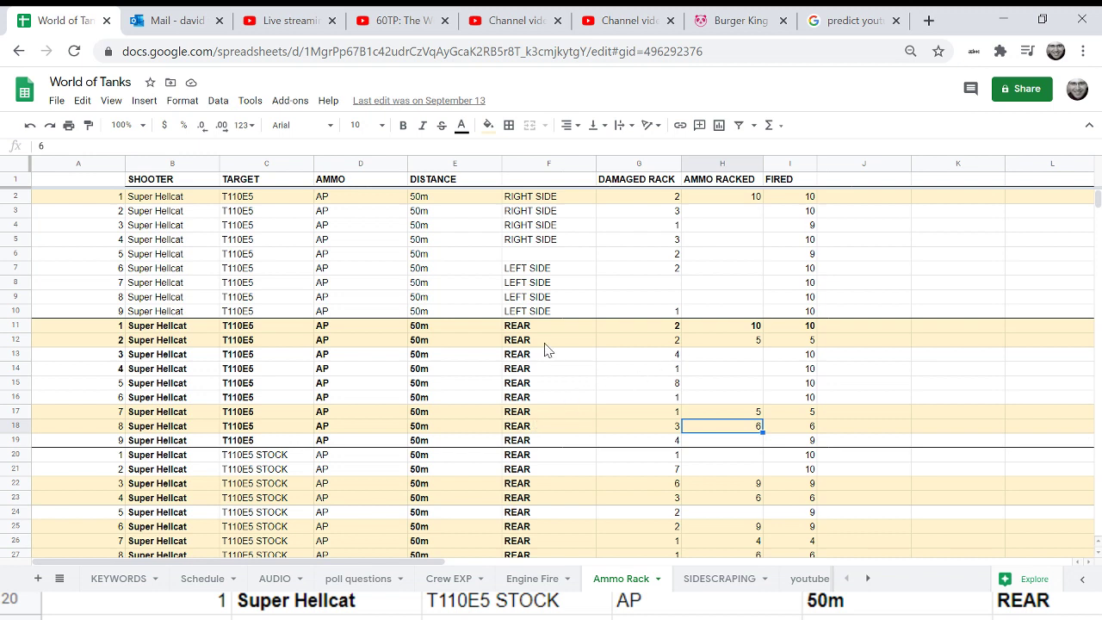
- Go through the T110E5 STOCK rear-shot tests one by one and select their target cells C20 to C28
click(305, 423)
click(328, 412)
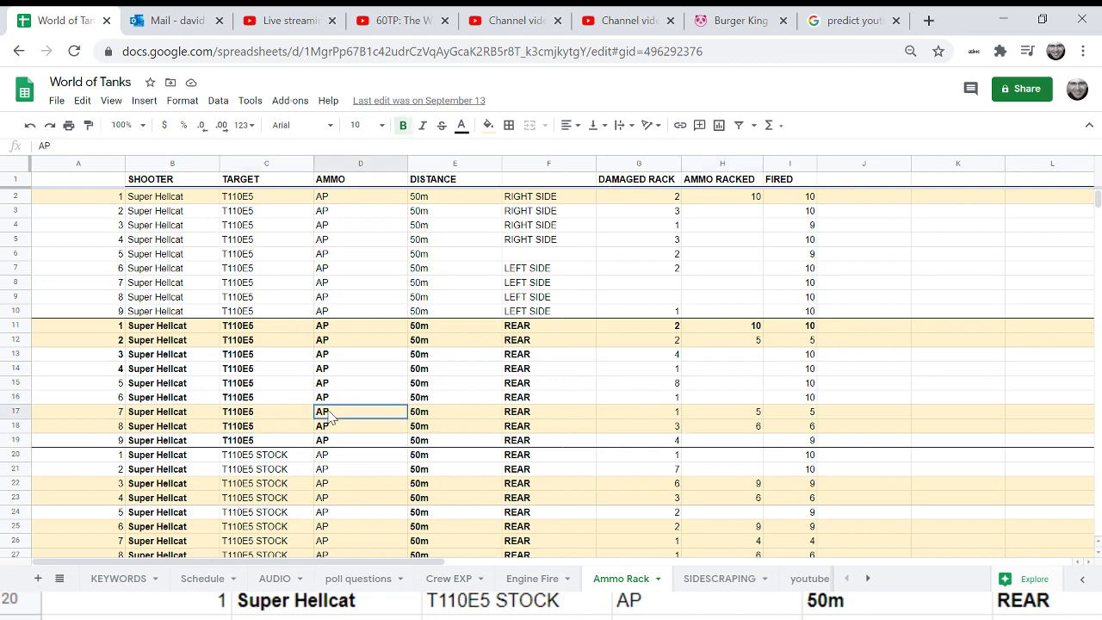
scroll(554, 461, down, 5)
scroll(553, 461, up, 1)
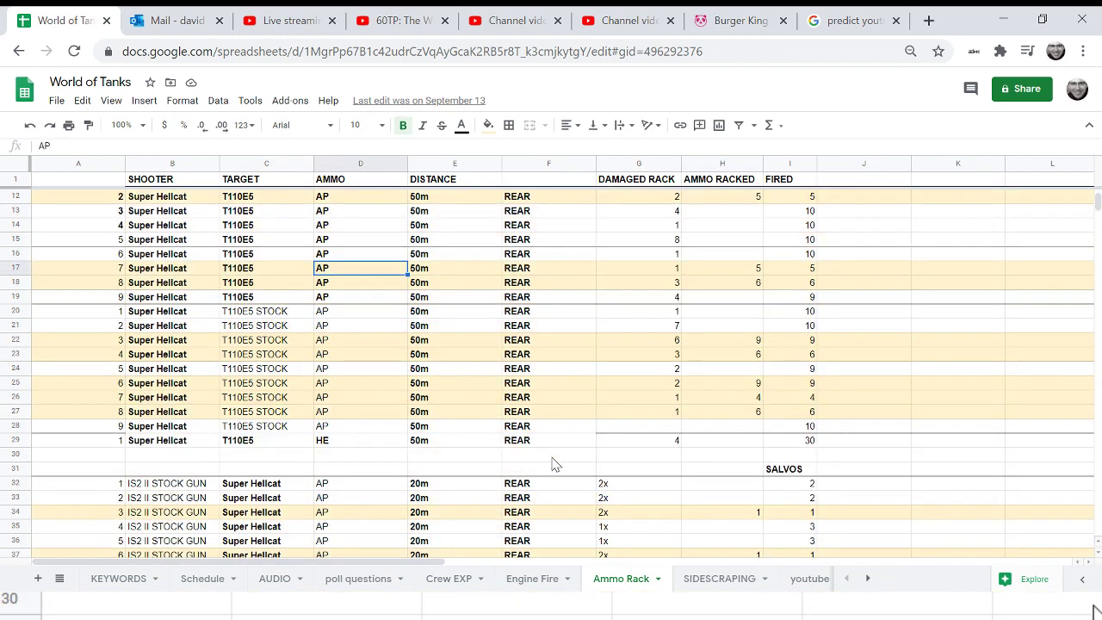
scroll(334, 456, up, 1)
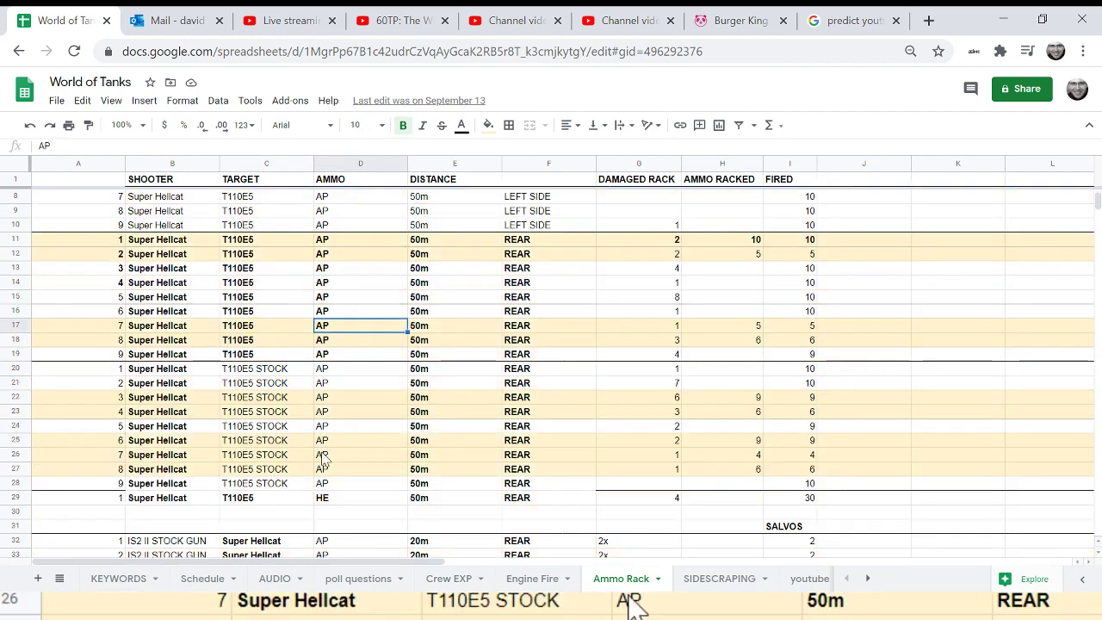
click(276, 373)
click(278, 383)
click(277, 397)
click(277, 411)
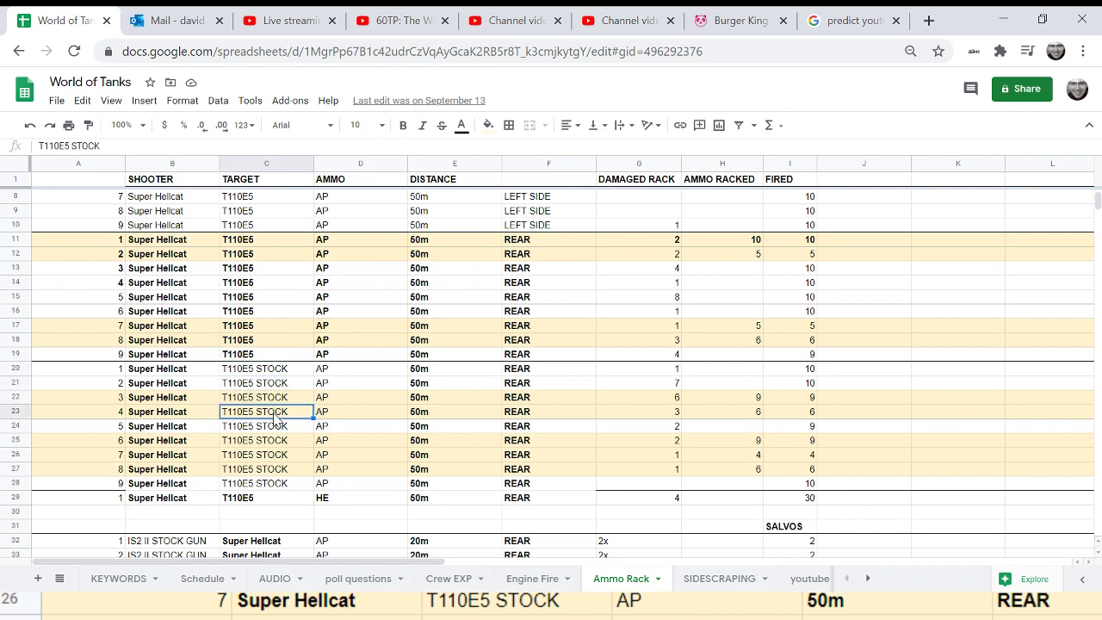
click(278, 428)
click(277, 442)
click(277, 455)
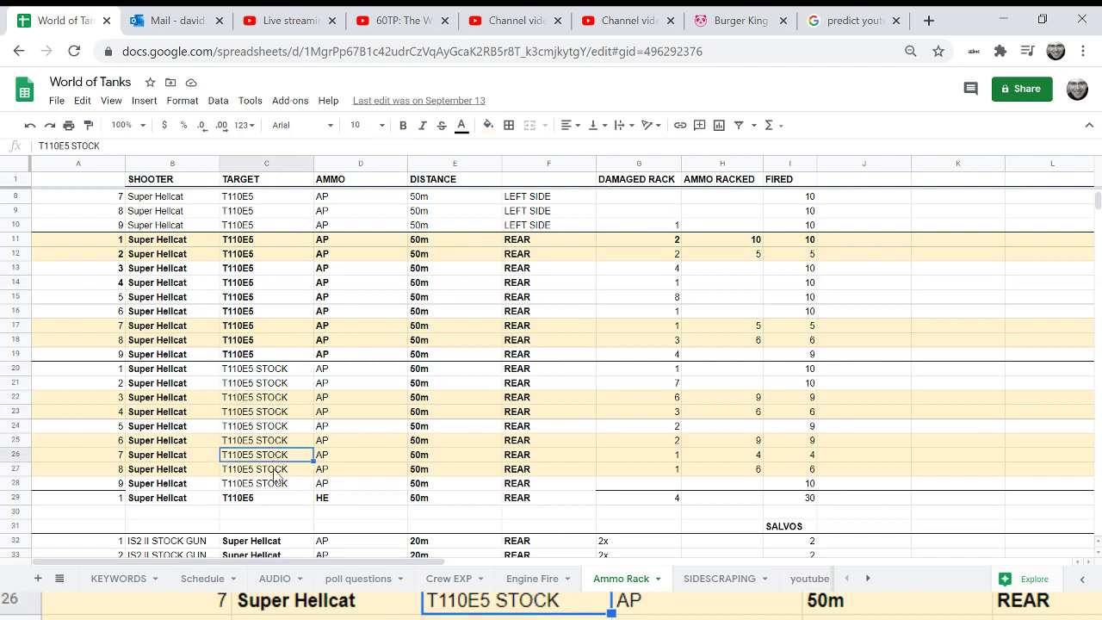
click(277, 470)
click(272, 485)
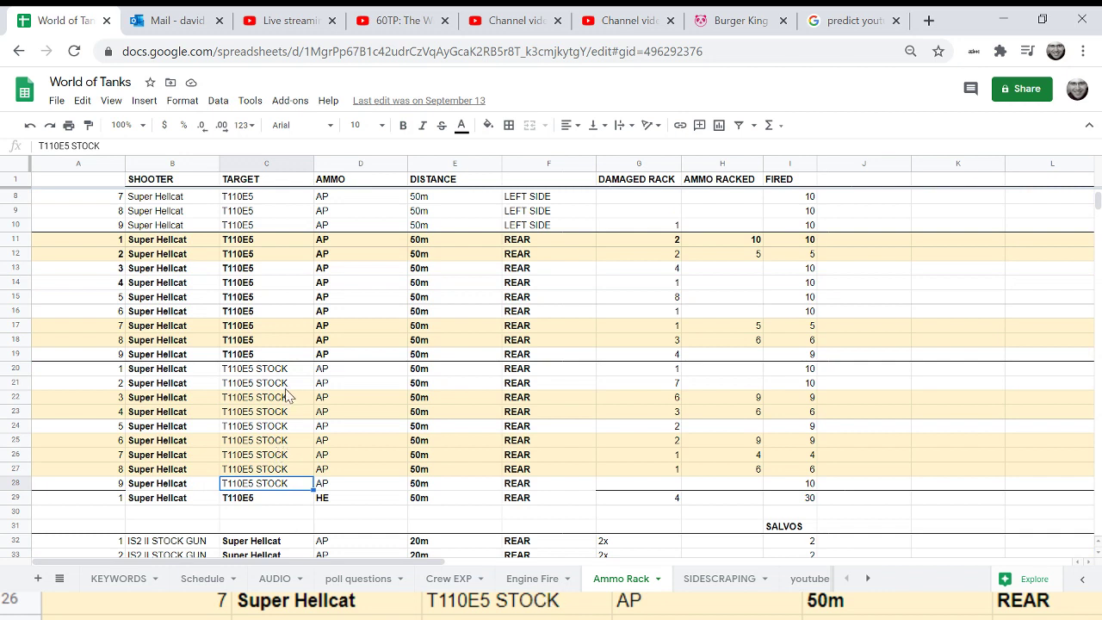
drag(289, 370, 276, 488)
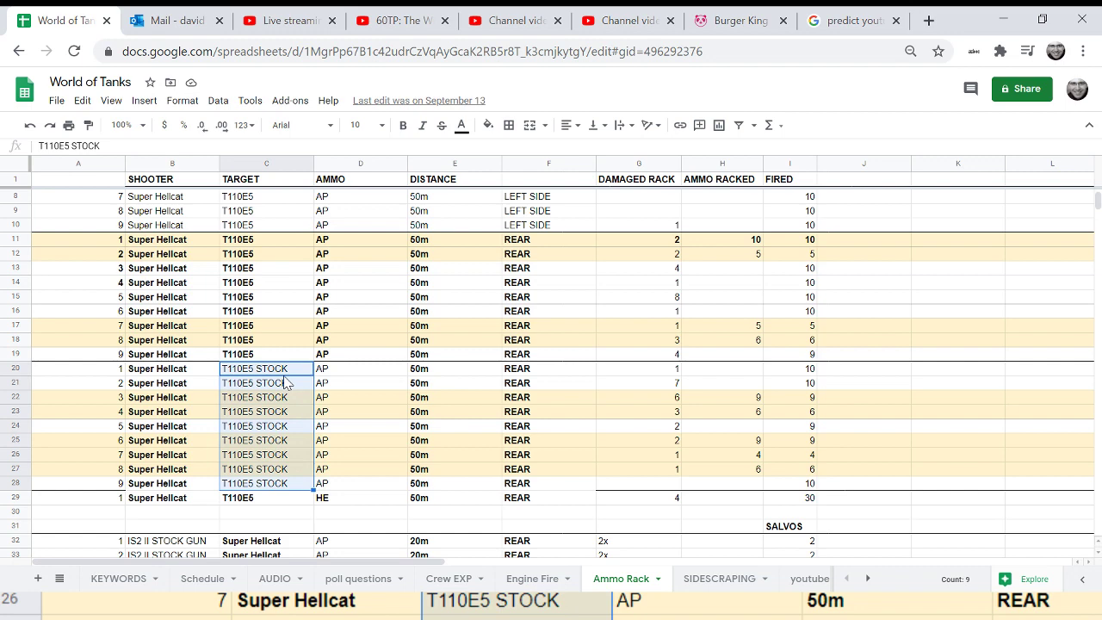
- Compare the ammo-racked entries of the T110E5 STOCK rear tests with the regular T110E5 rear tests, and select cells H20 to H28
scroll(286, 382, up, 2)
drag(722, 456, 715, 531)
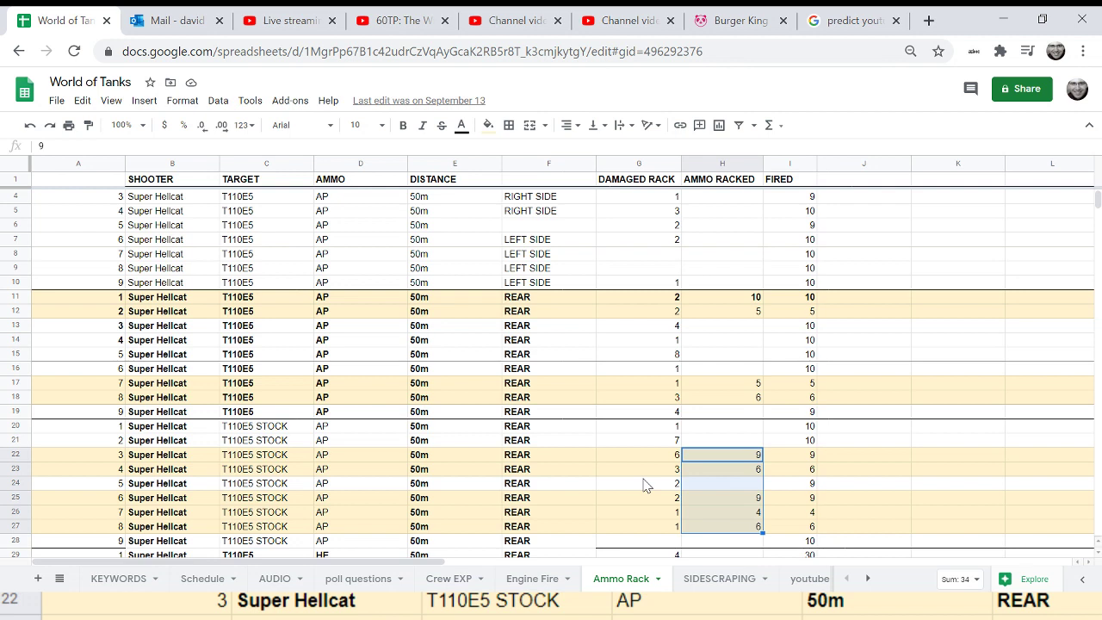
click(711, 358)
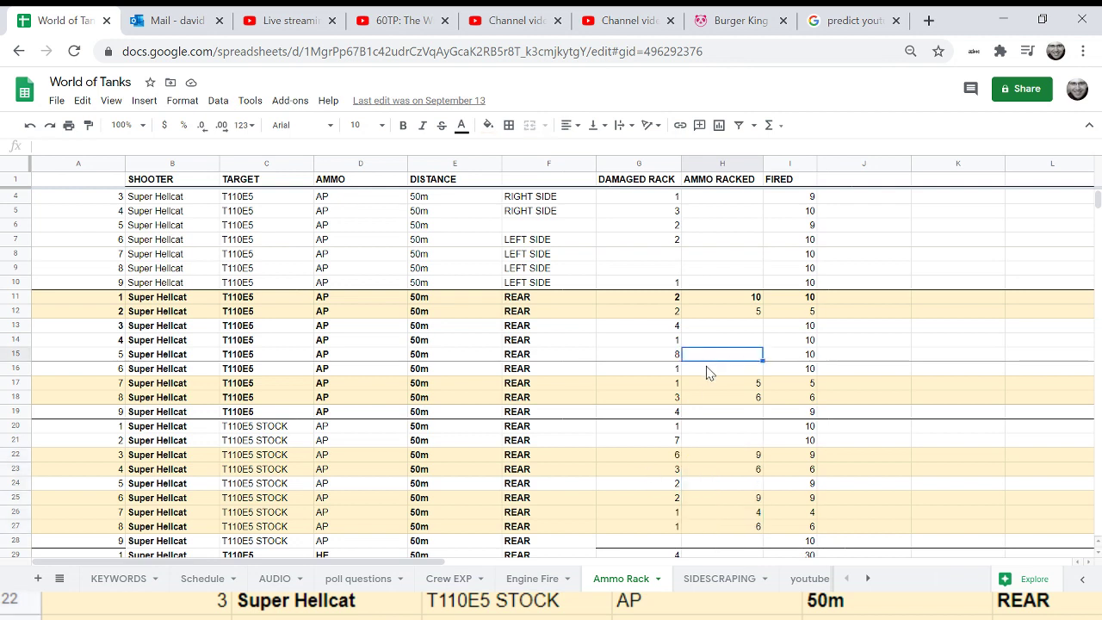
click(709, 368)
click(696, 415)
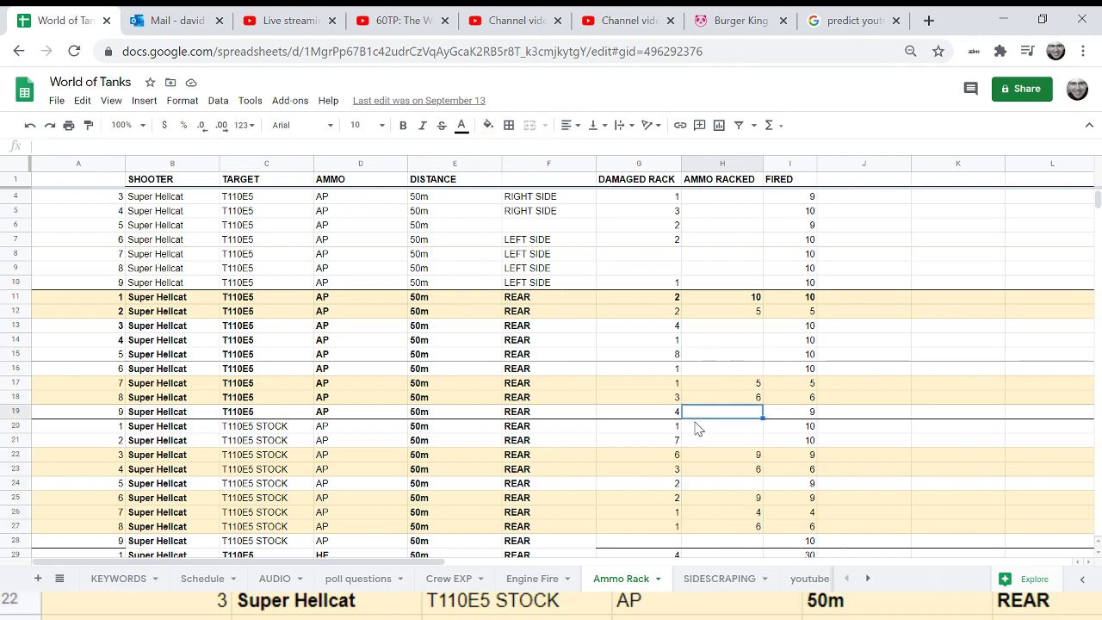
click(698, 430)
drag(698, 430, 711, 550)
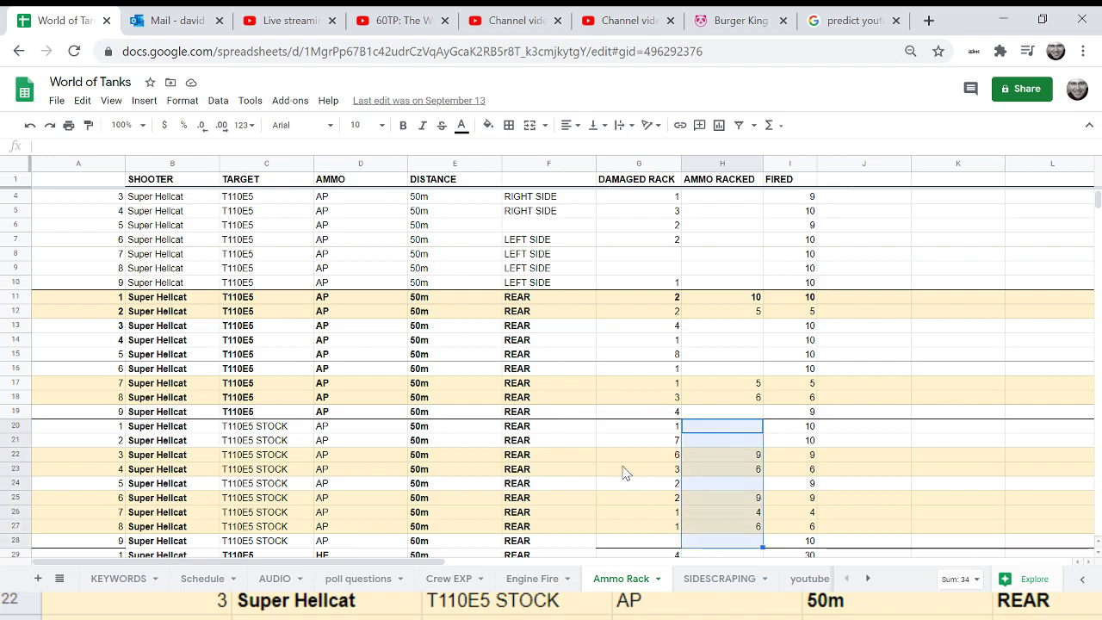
- Skim the remaining ammo rack tests down to the FV4005 side-shot rows and return to the T110E5 STOCK tests
scroll(637, 465, down, 20)
scroll(603, 449, up, 12)
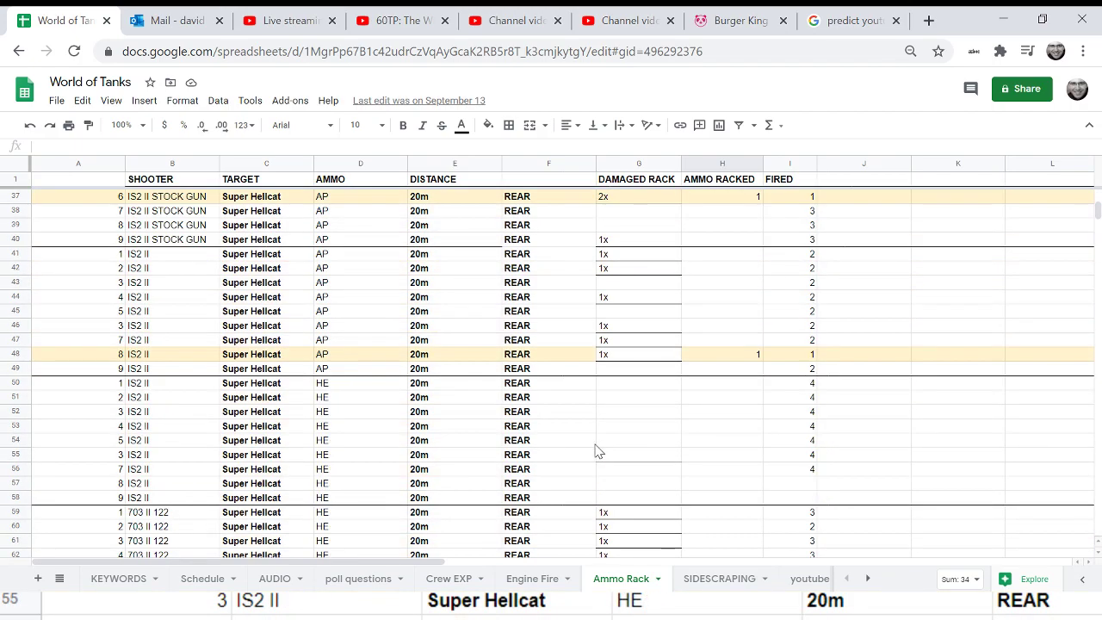
scroll(604, 452, down, 17)
scroll(603, 455, down, 6)
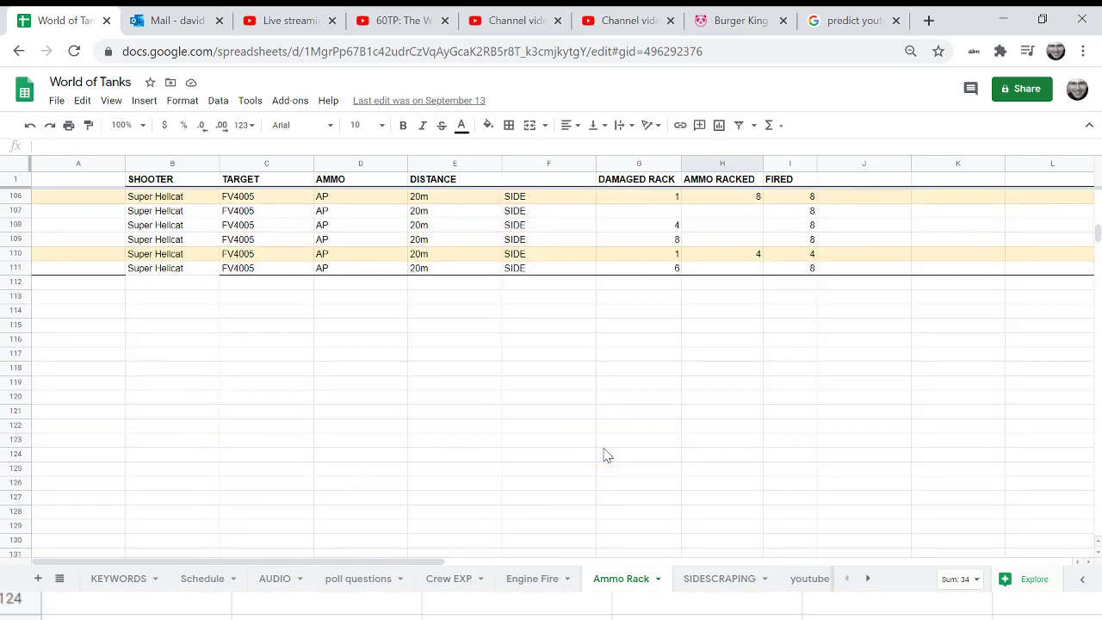
scroll(603, 456, up, 20)
scroll(571, 475, down, 3)
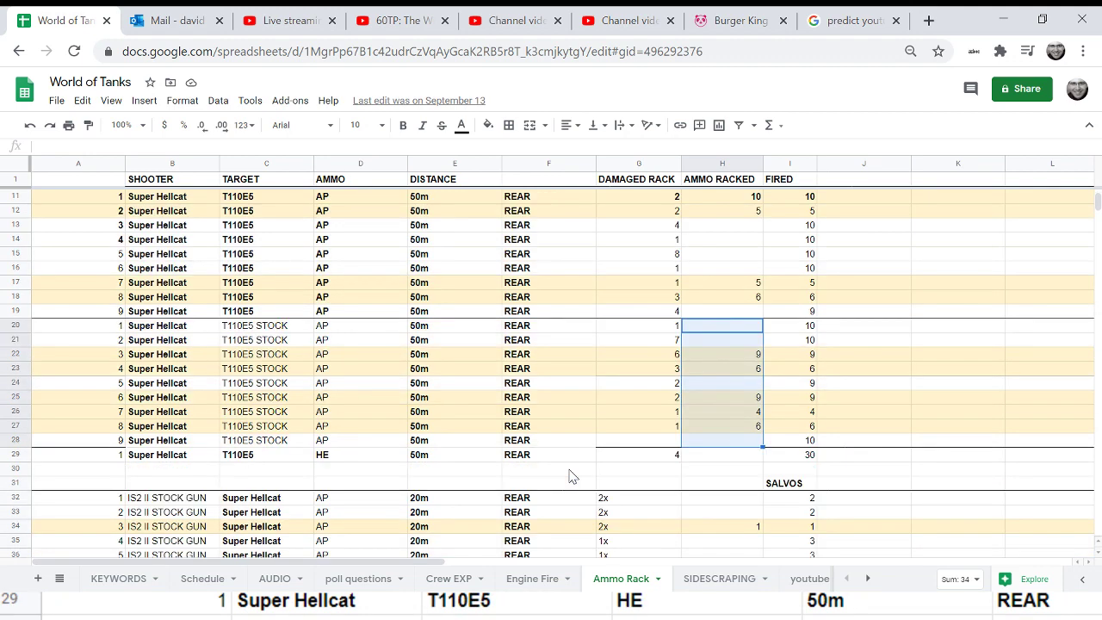
- Examine the damaged-rack entries in G20 to G27 and the ammo-racked entries in H20 to H28 for the T110E5 STOCK tests
drag(643, 327, 652, 435)
scroll(546, 420, up, 3)
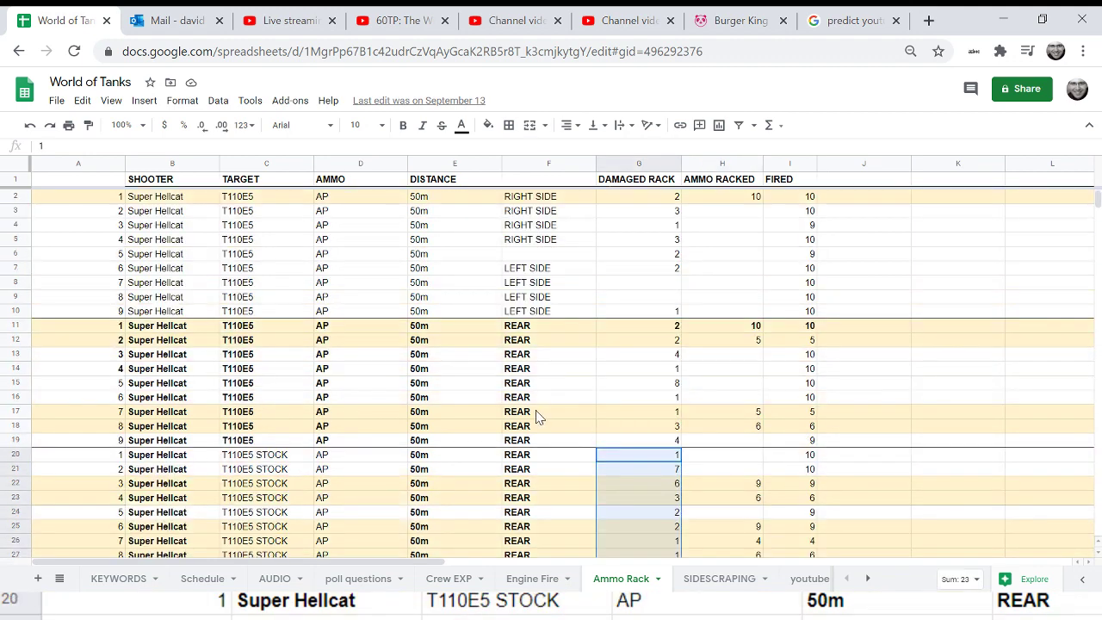
scroll(545, 420, down, 1)
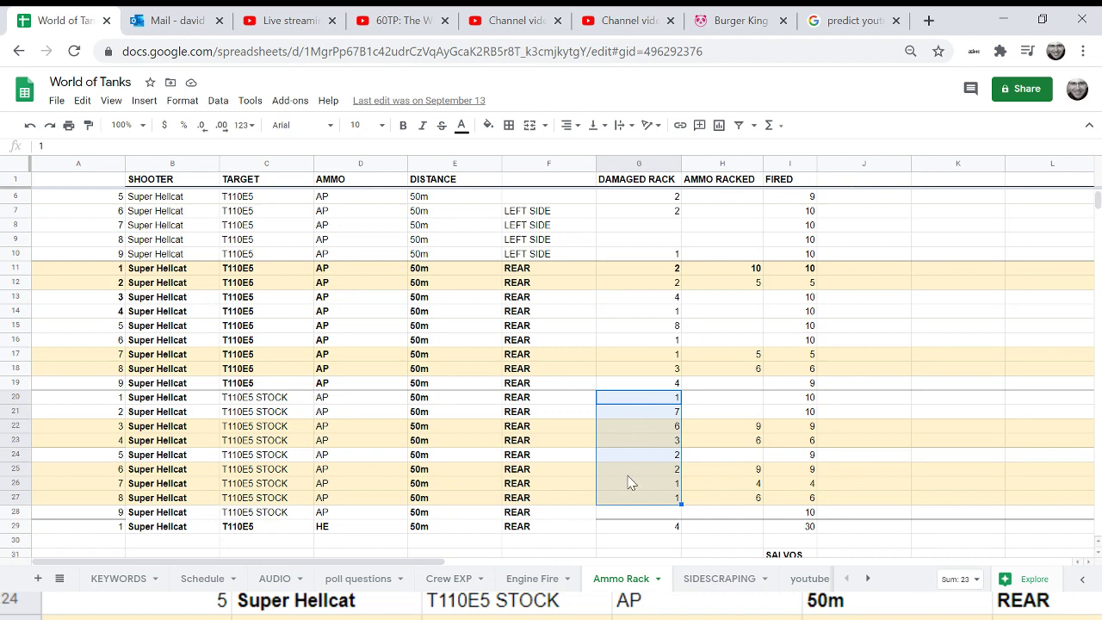
drag(732, 425, 730, 497)
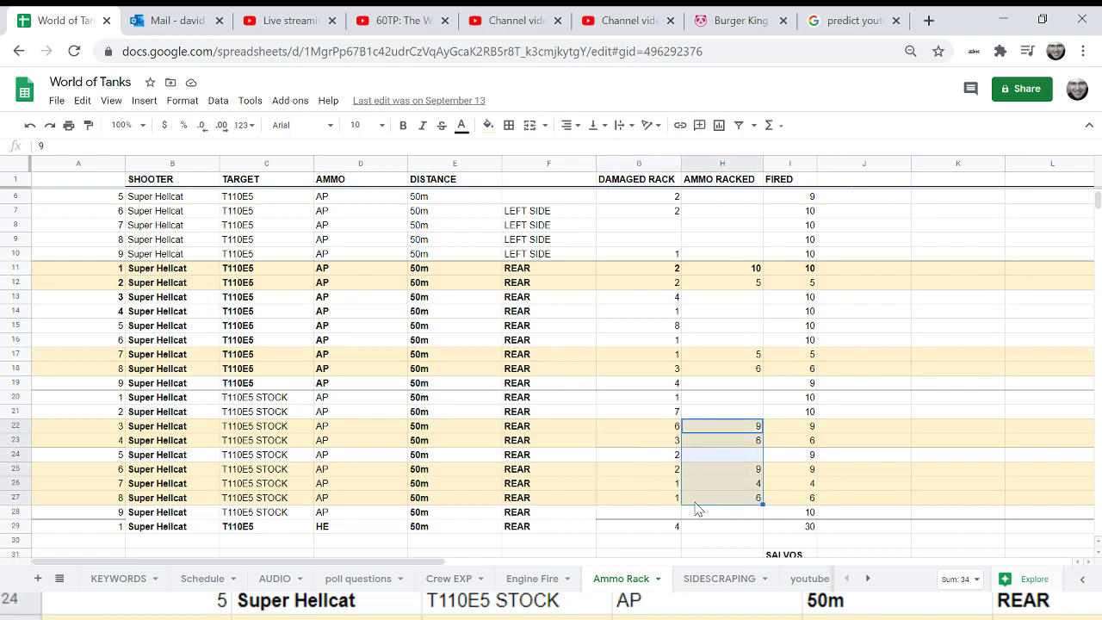
click(731, 432)
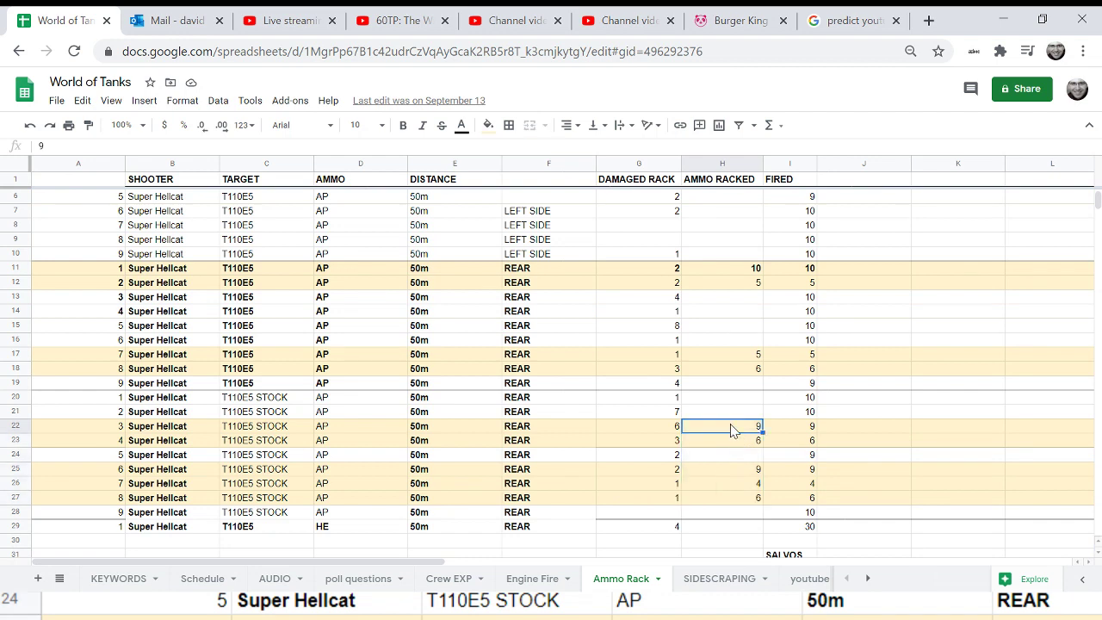
drag(724, 400, 726, 520)
- Examine the IS2 II STOCK GUN tests in rows 32 to 40, covering shooter, ammo, distance, first-test salvos and the third test's rack results
scroll(601, 430, down, 4)
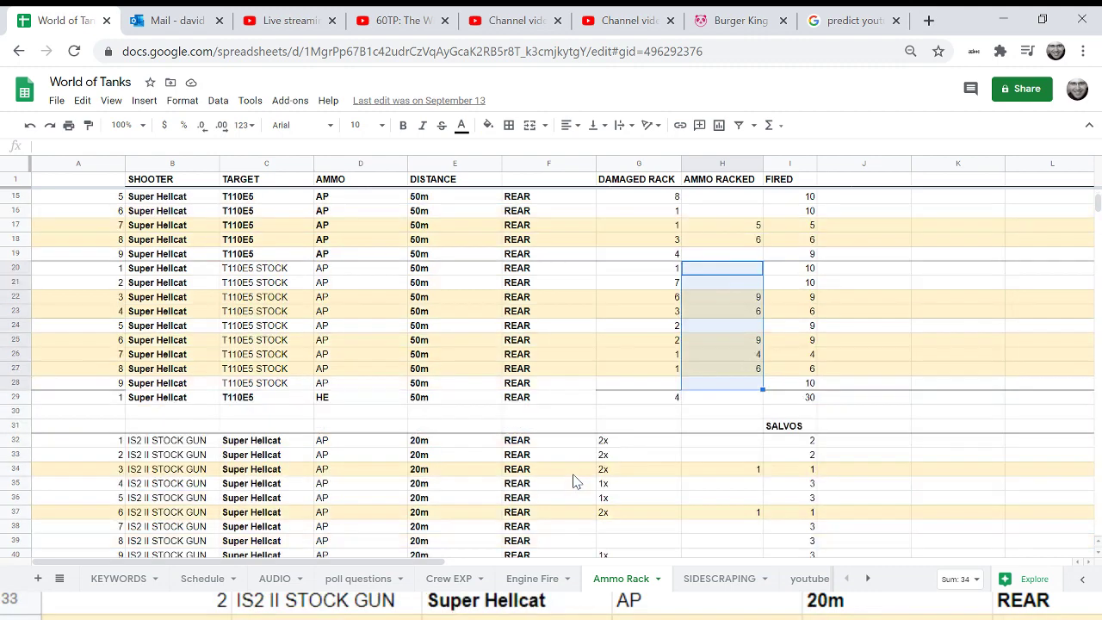
scroll(575, 480, up, 1)
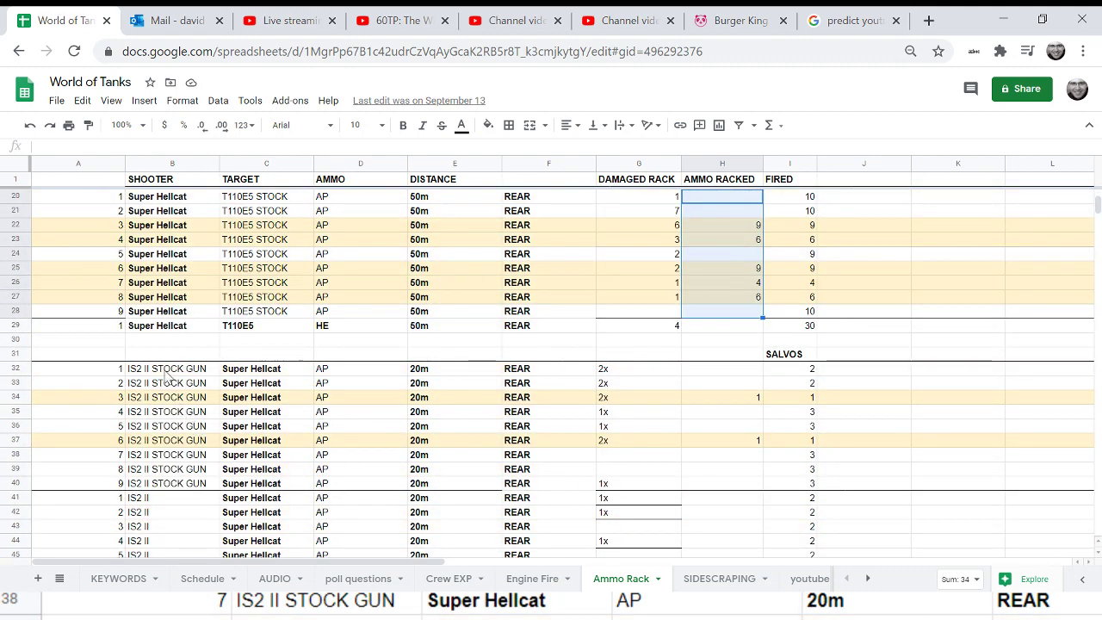
drag(168, 370, 169, 488)
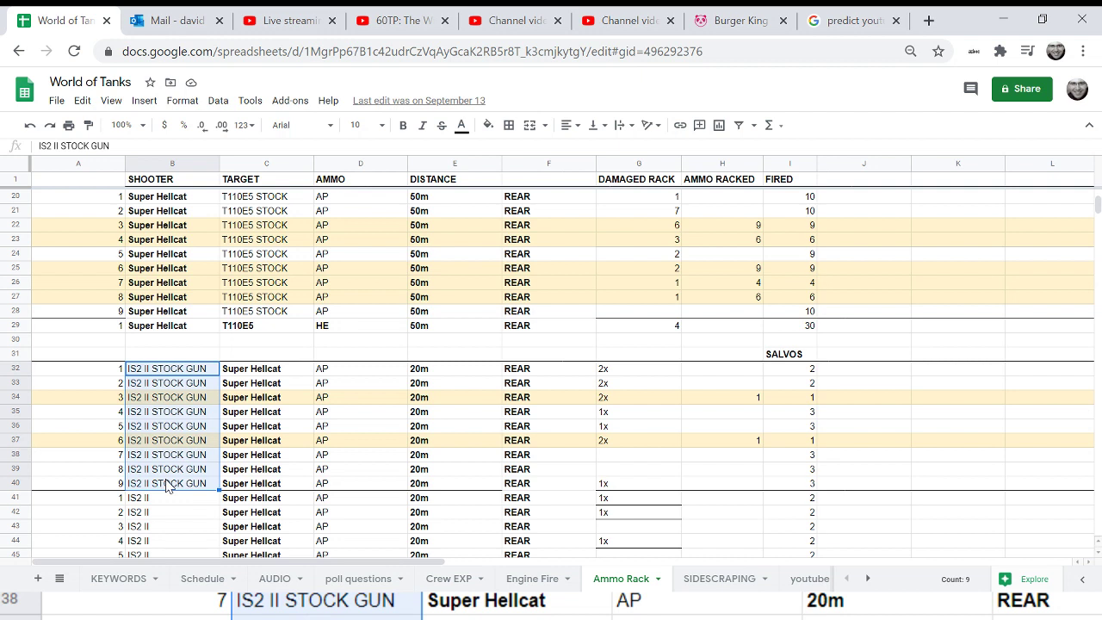
drag(420, 373, 402, 500)
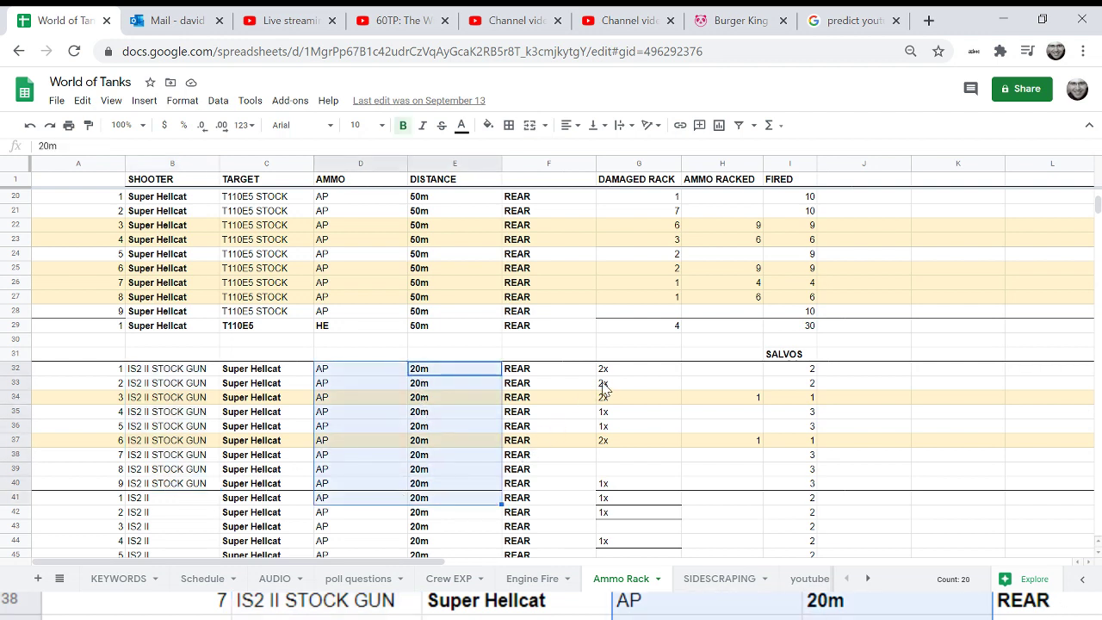
click(610, 374)
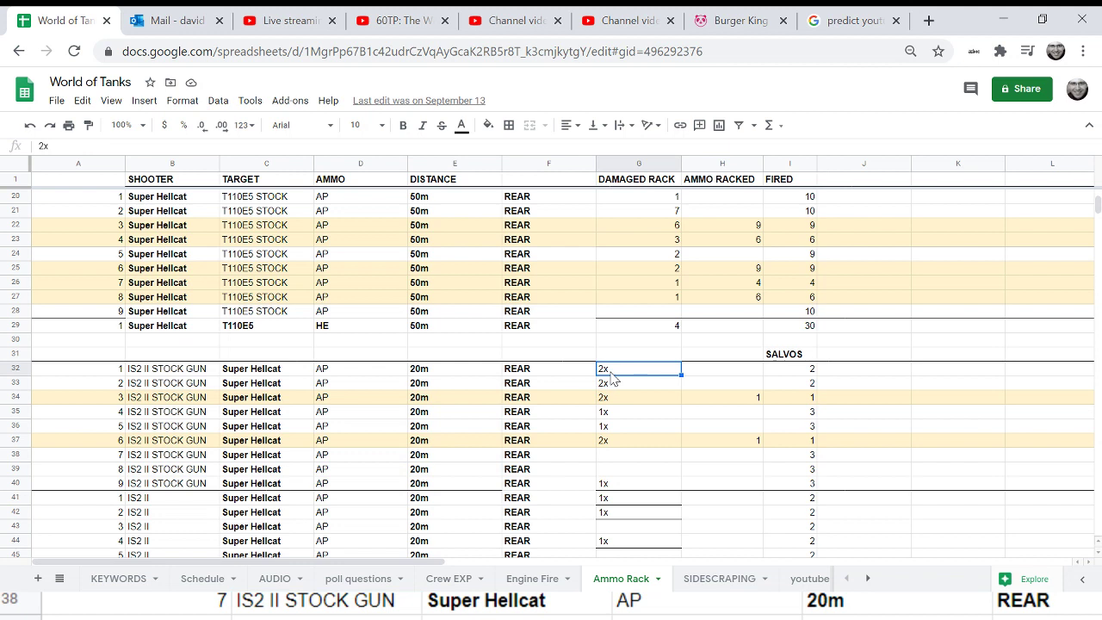
click(785, 374)
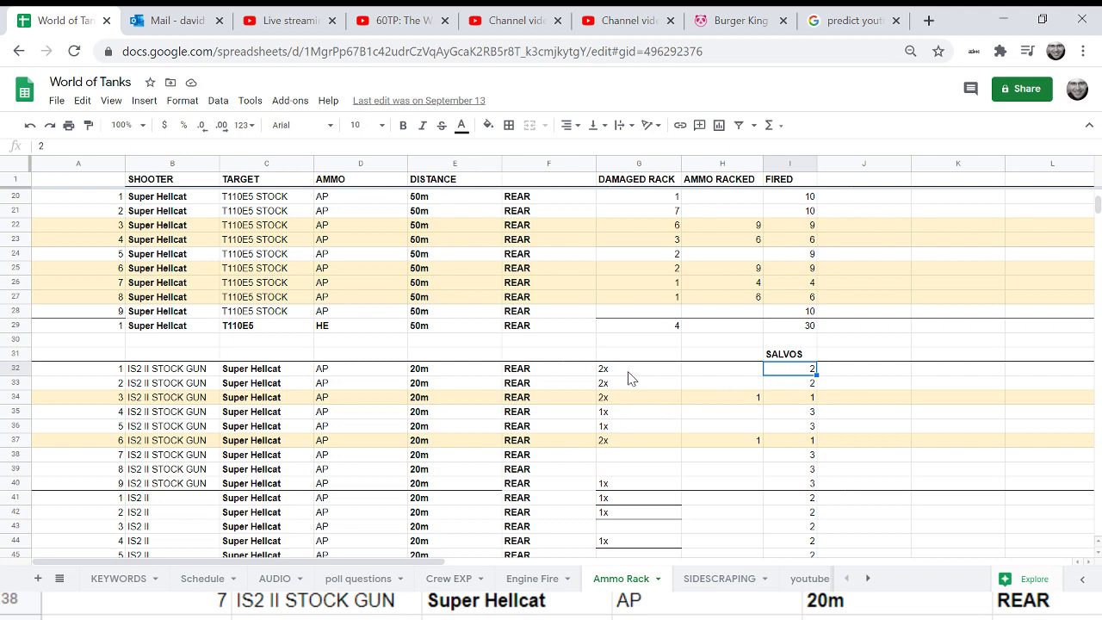
click(627, 401)
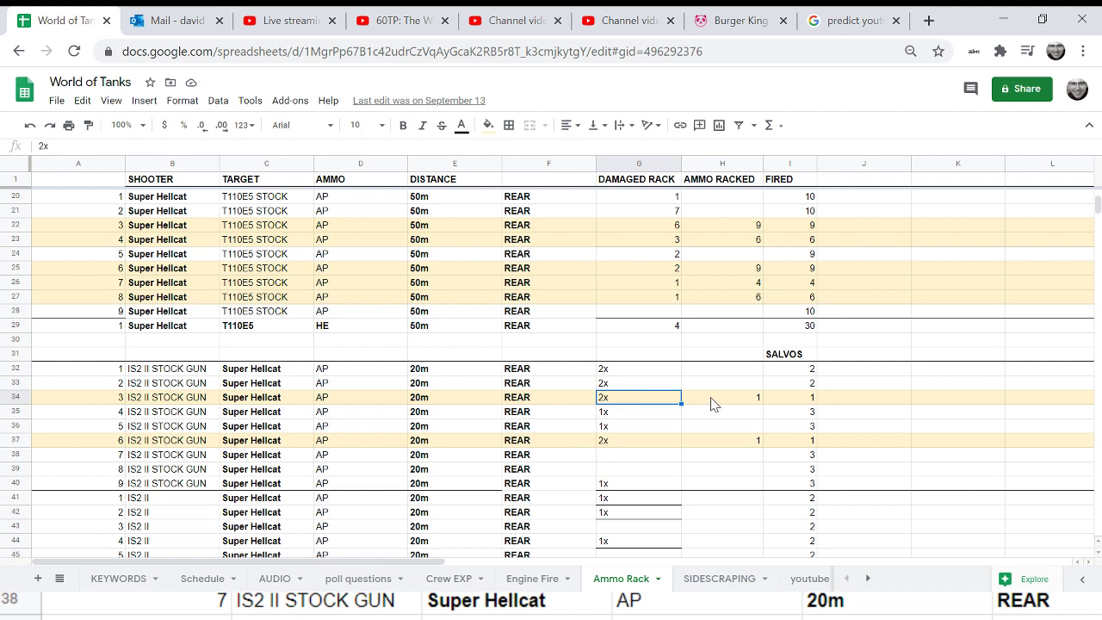
click(713, 405)
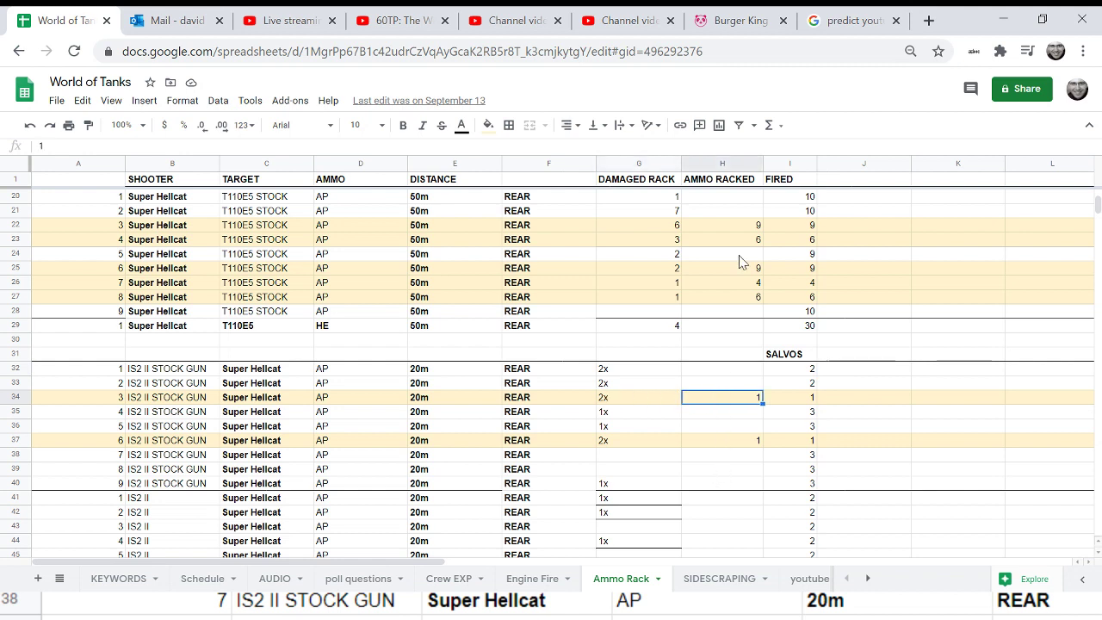
- Compare the IS2 II STOCK GUN damaged-rack entries in G32 to G40 with the ammo-racked entries in rows 34 and 37 and the salvos fired
drag(667, 371, 653, 493)
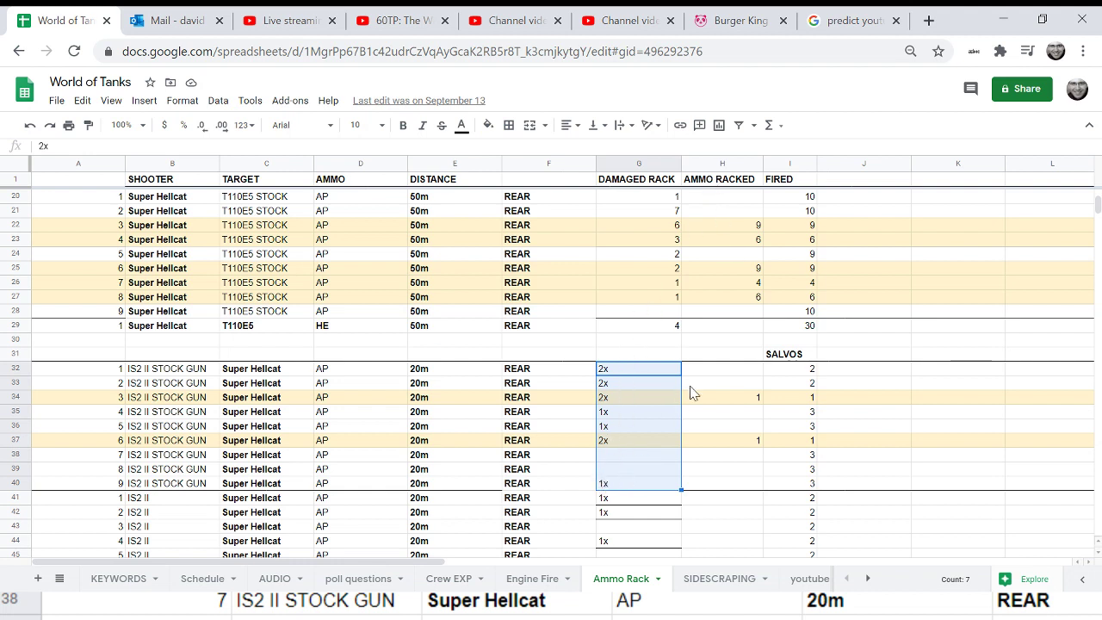
click(735, 438)
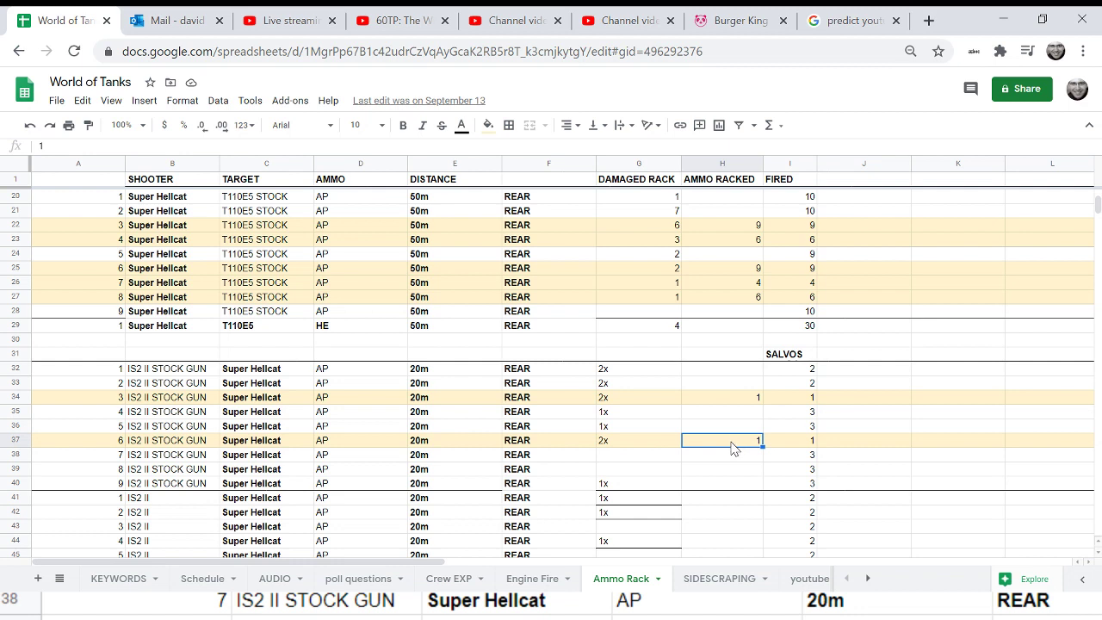
click(731, 398)
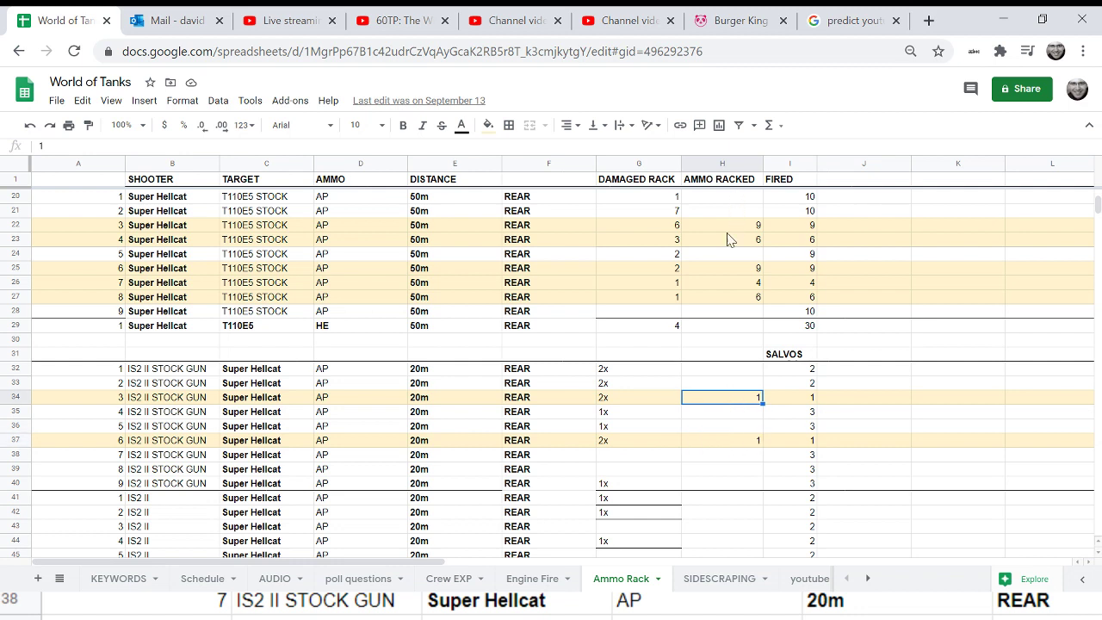
click(740, 443)
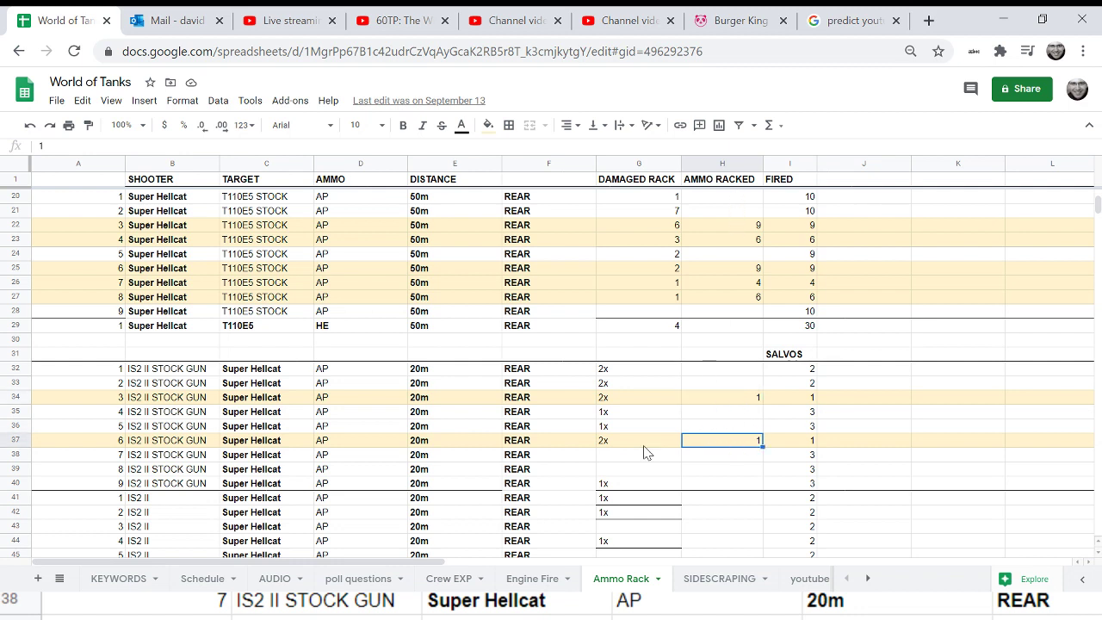
click(627, 448)
click(626, 428)
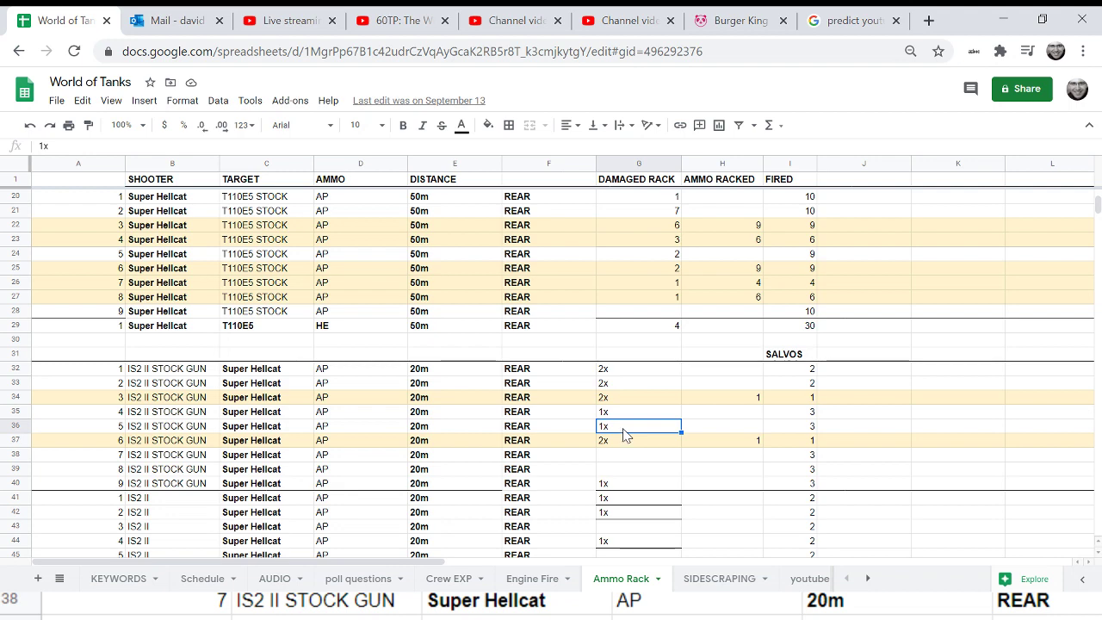
scroll(637, 422, down, 5)
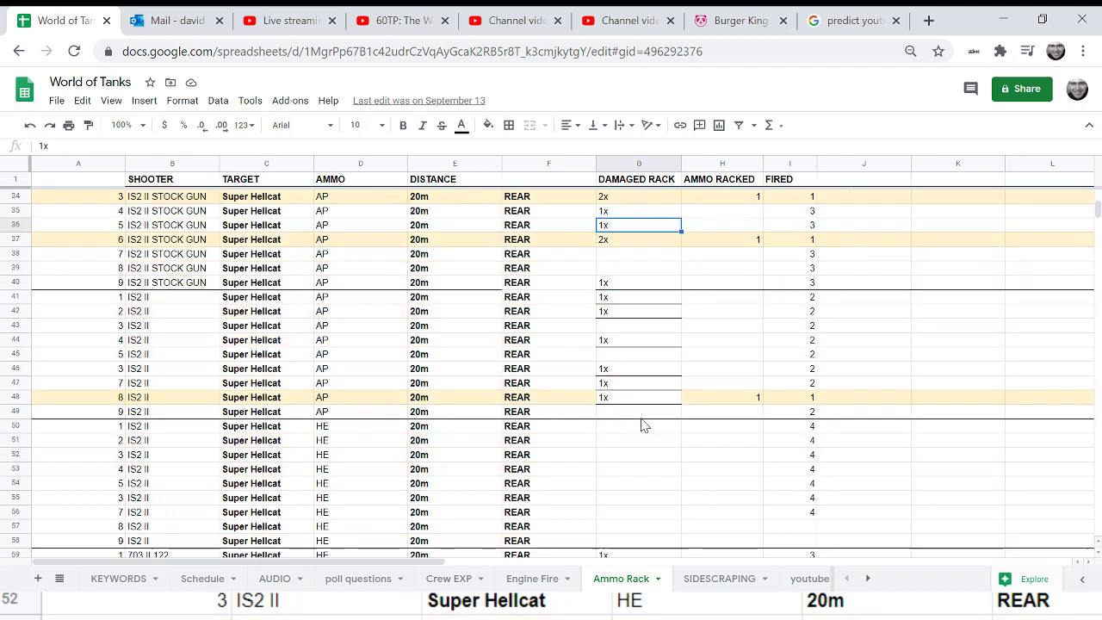
scroll(766, 293, up, 1)
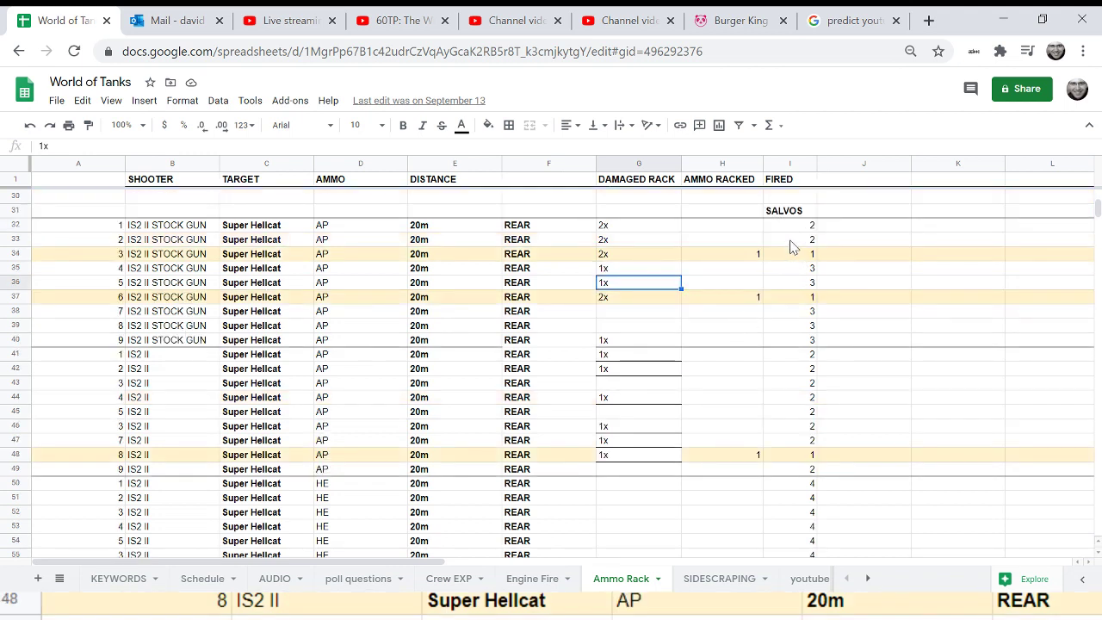
click(791, 241)
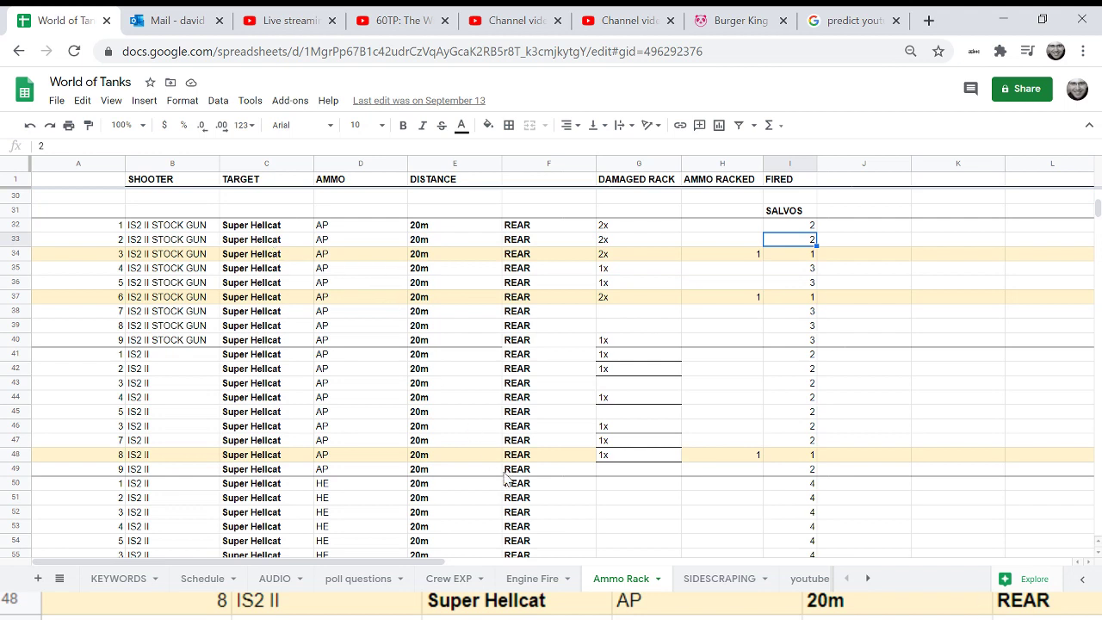
- Examine the IS2 II AP tests in rows 41 to 49, covering shooter, damaged-rack and ammo-racked entries and salvos fired
scroll(504, 464, down, 2)
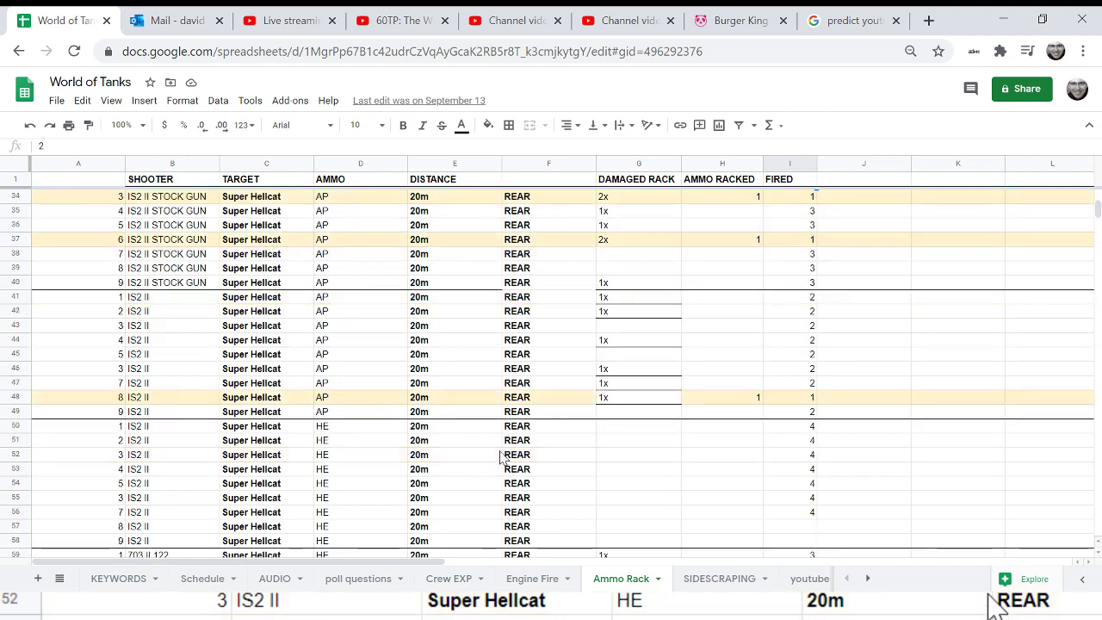
click(179, 305)
click(177, 284)
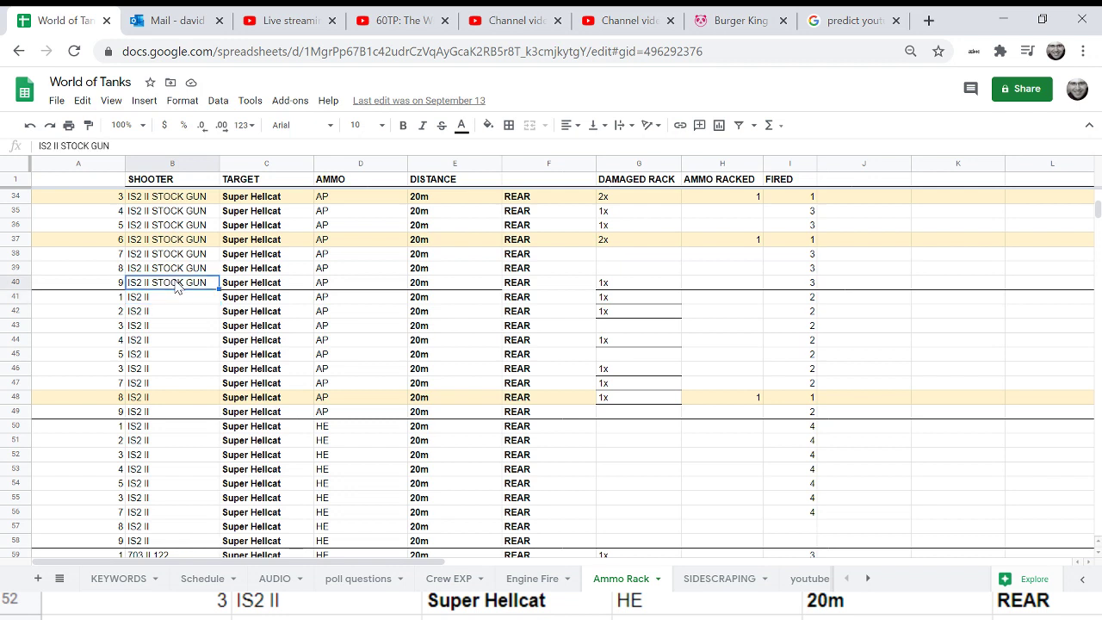
click(174, 297)
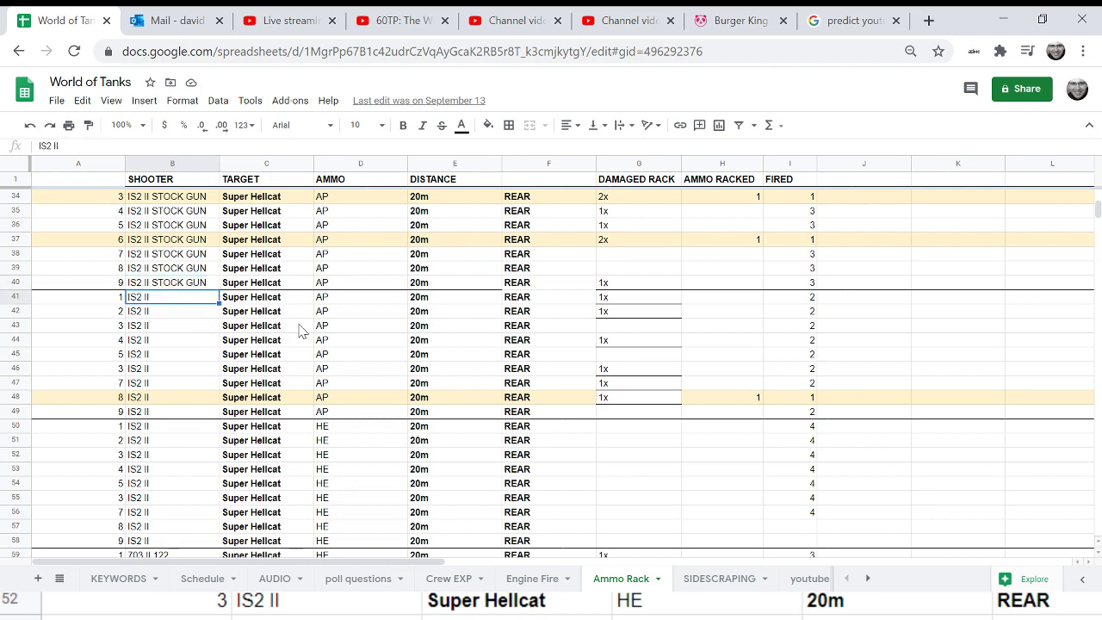
drag(620, 301, 633, 417)
scroll(625, 471, up, 2)
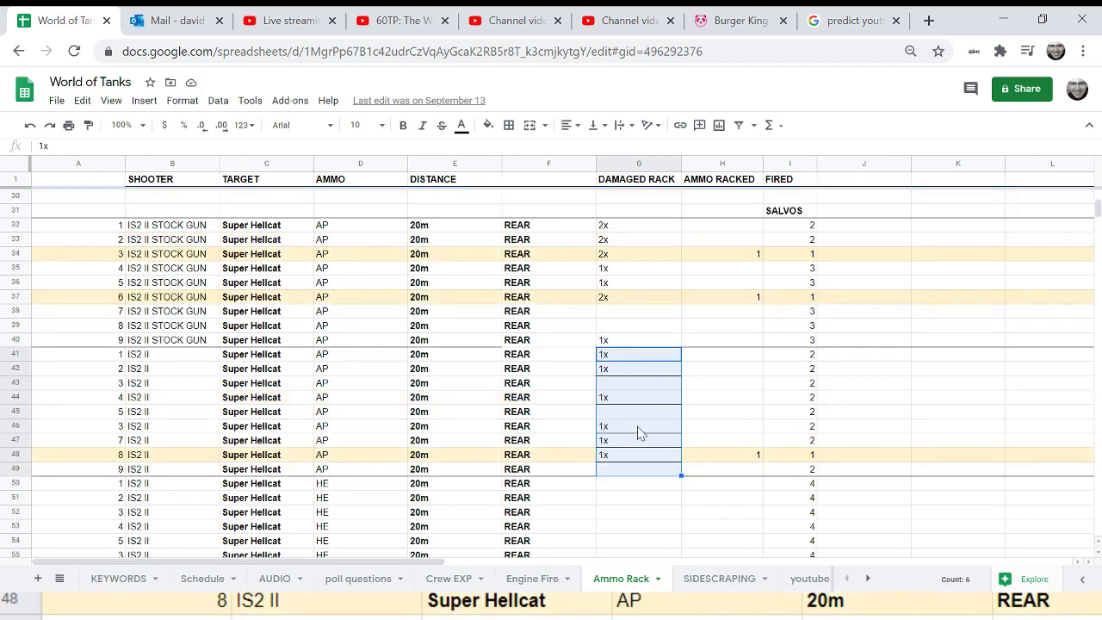
click(733, 456)
drag(730, 355, 730, 475)
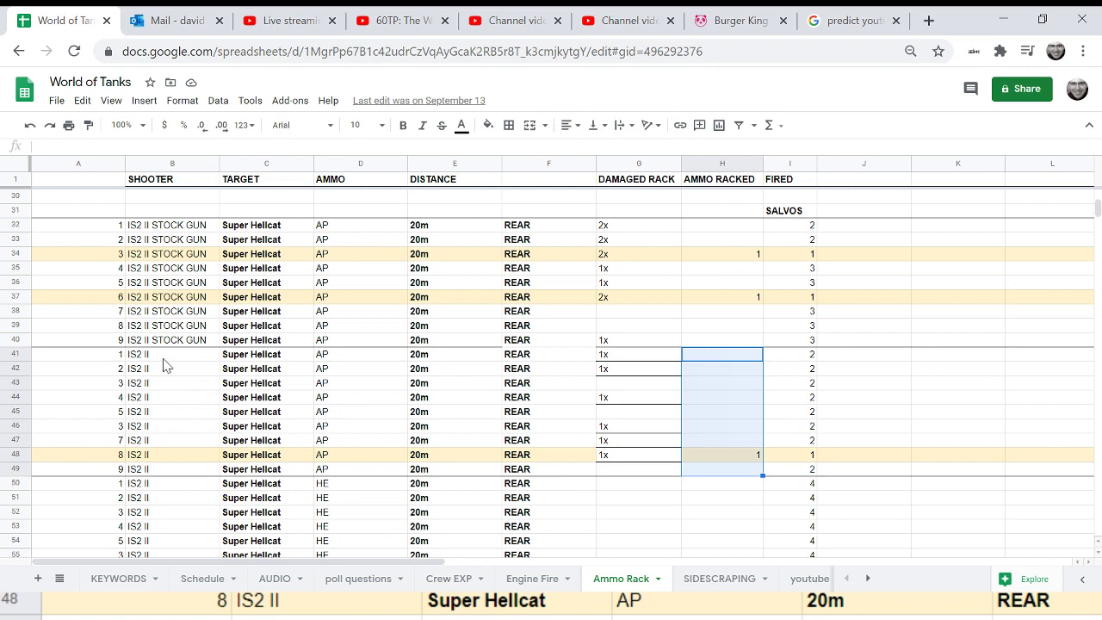
click(785, 395)
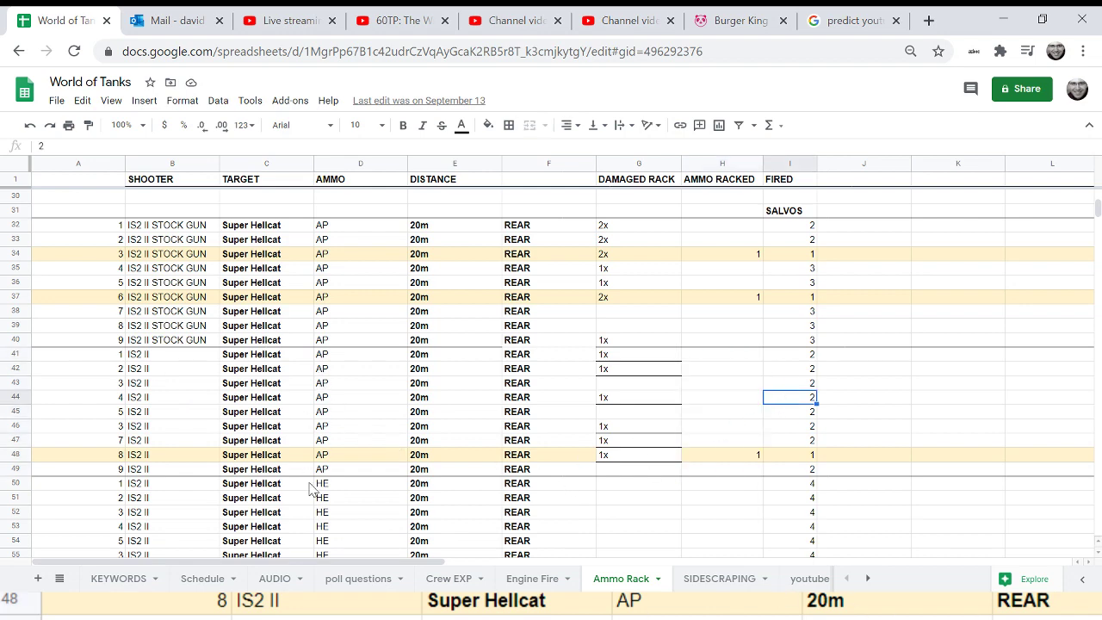
- Examine the IS2 II HE tests in rows 50 to 58, covering shooter, ammo, damaged-rack entries and salvos fired
scroll(312, 489, down, 3)
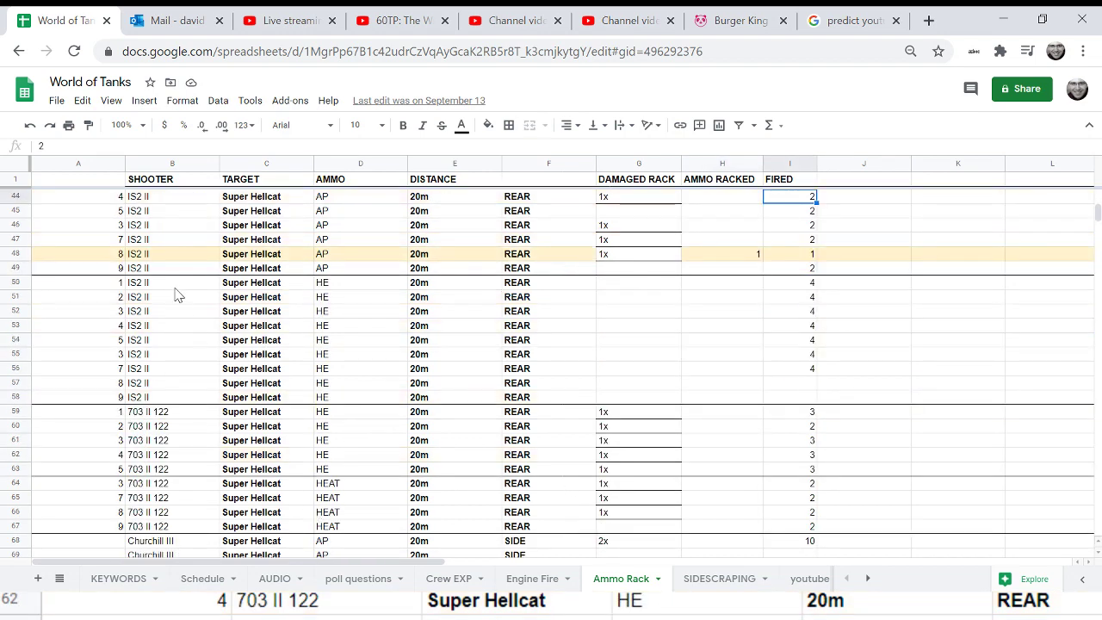
drag(174, 287, 172, 384)
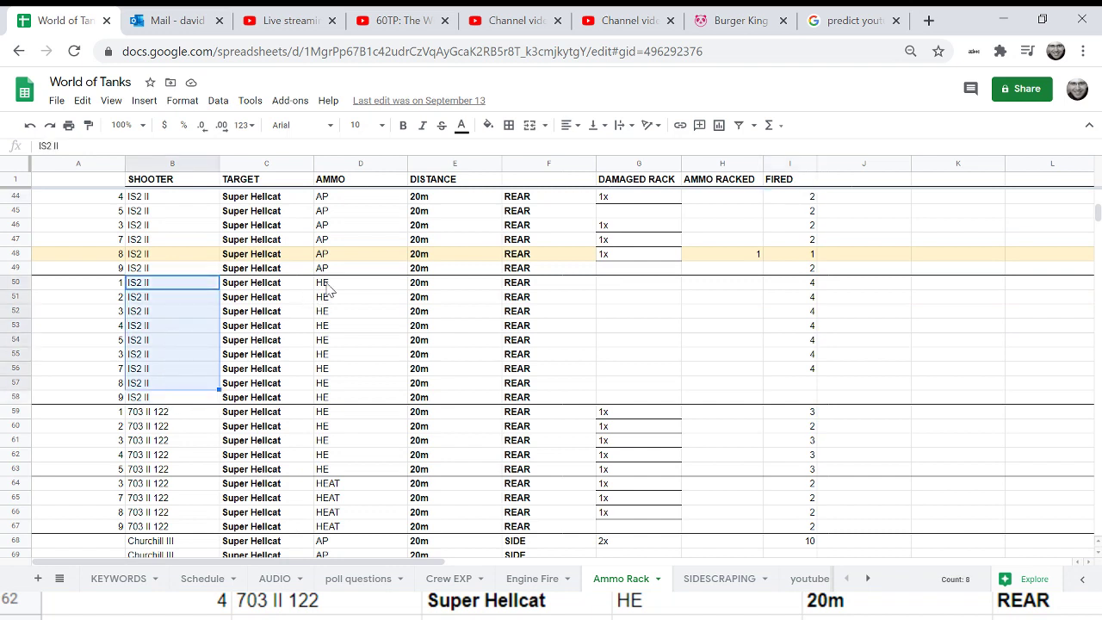
drag(327, 290, 351, 398)
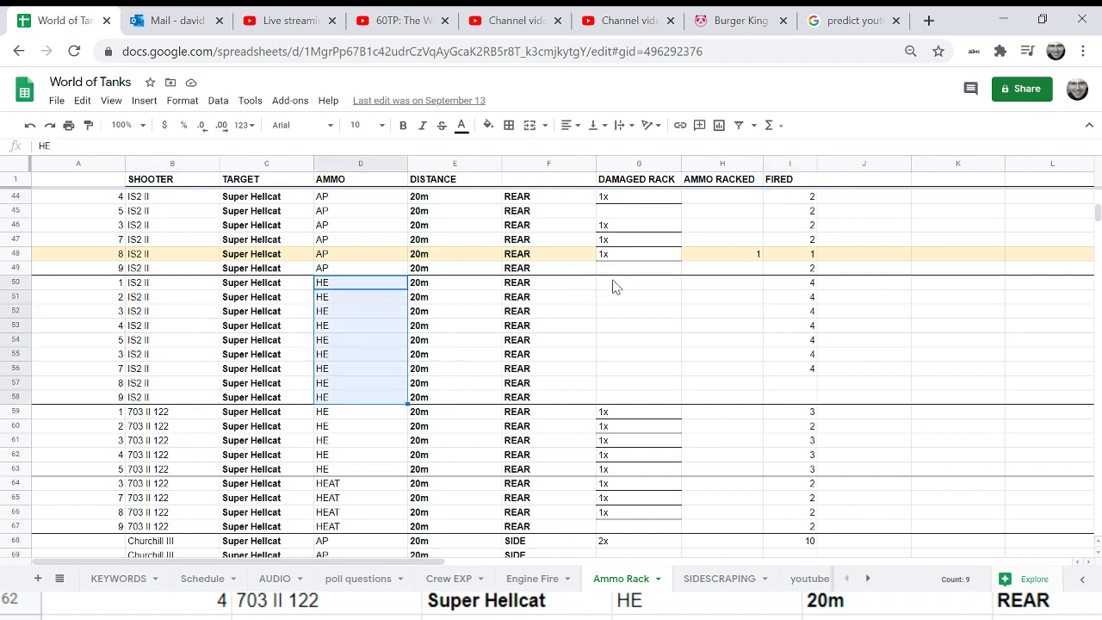
drag(615, 286, 622, 399)
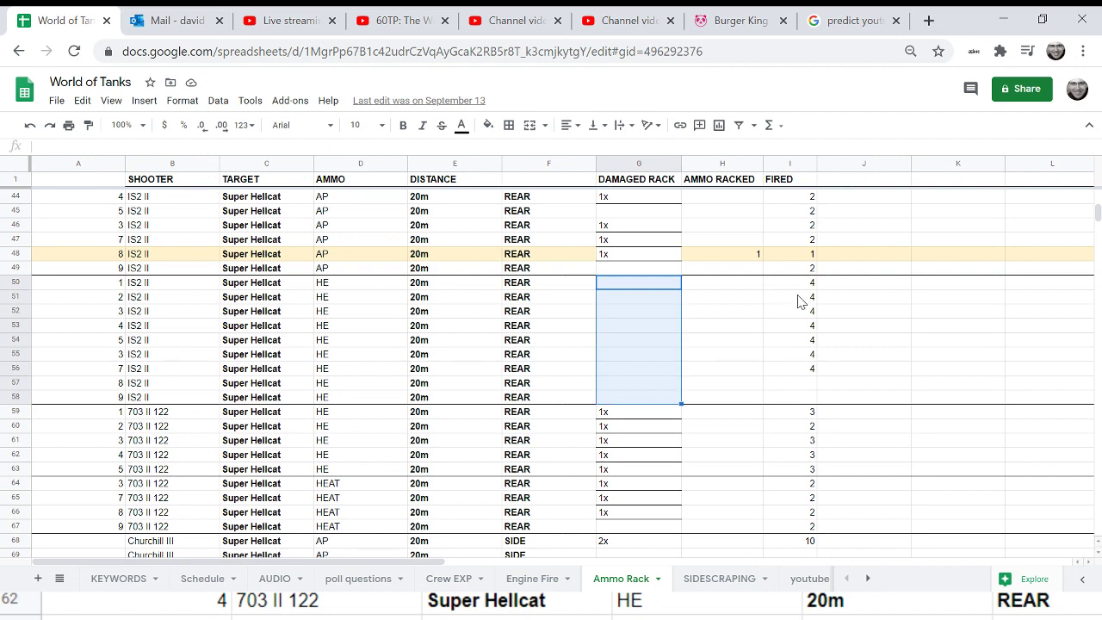
drag(808, 284, 789, 398)
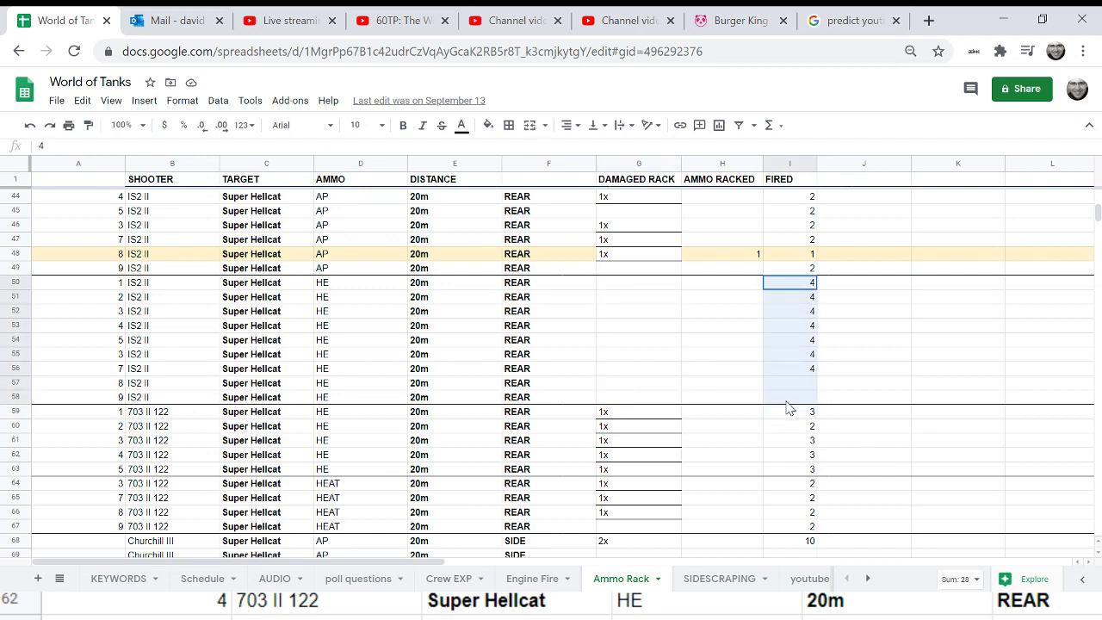
drag(637, 297, 635, 400)
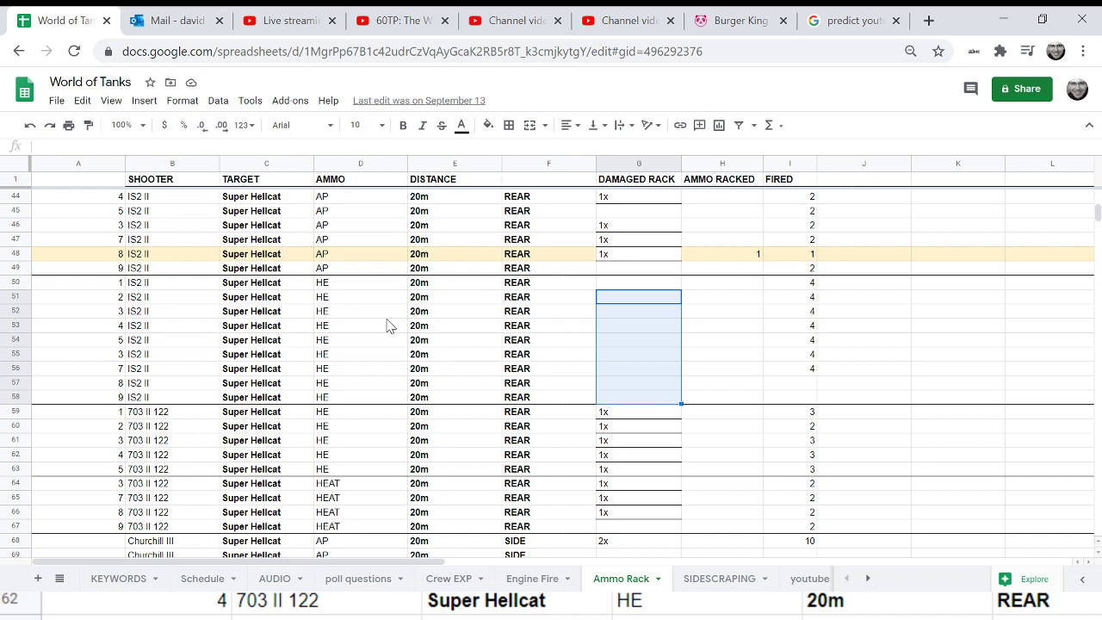
- Examine the 703 II 122 HE tests in rows 59 to 63, covering shooter, ammo, damaged-rack and ammo-racked entries
scroll(386, 326, down, 3)
click(144, 287)
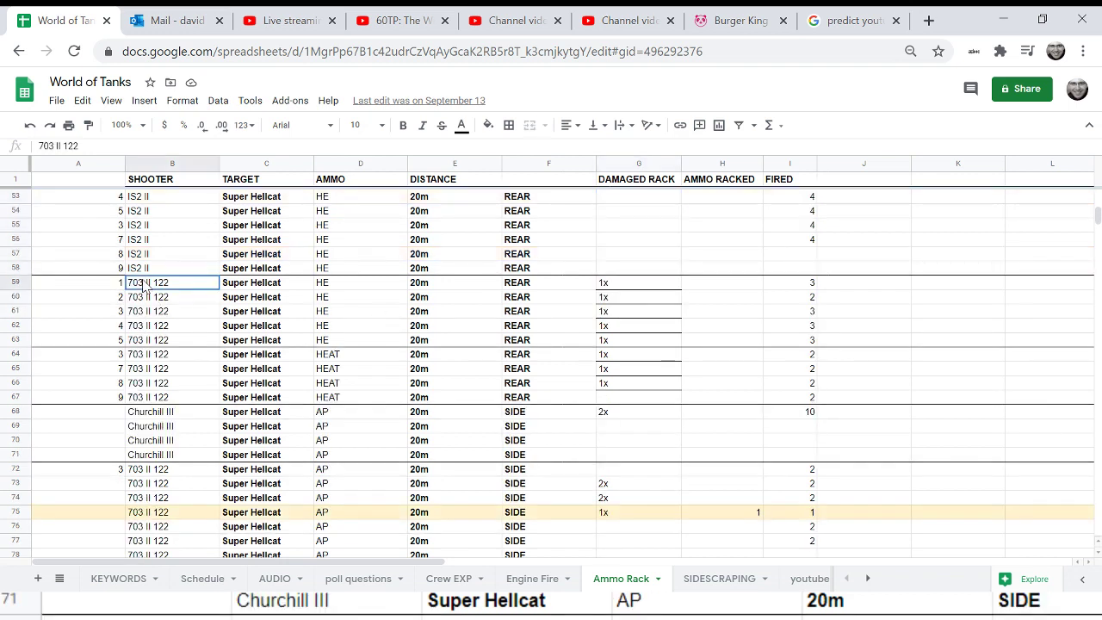
drag(145, 287, 220, 333)
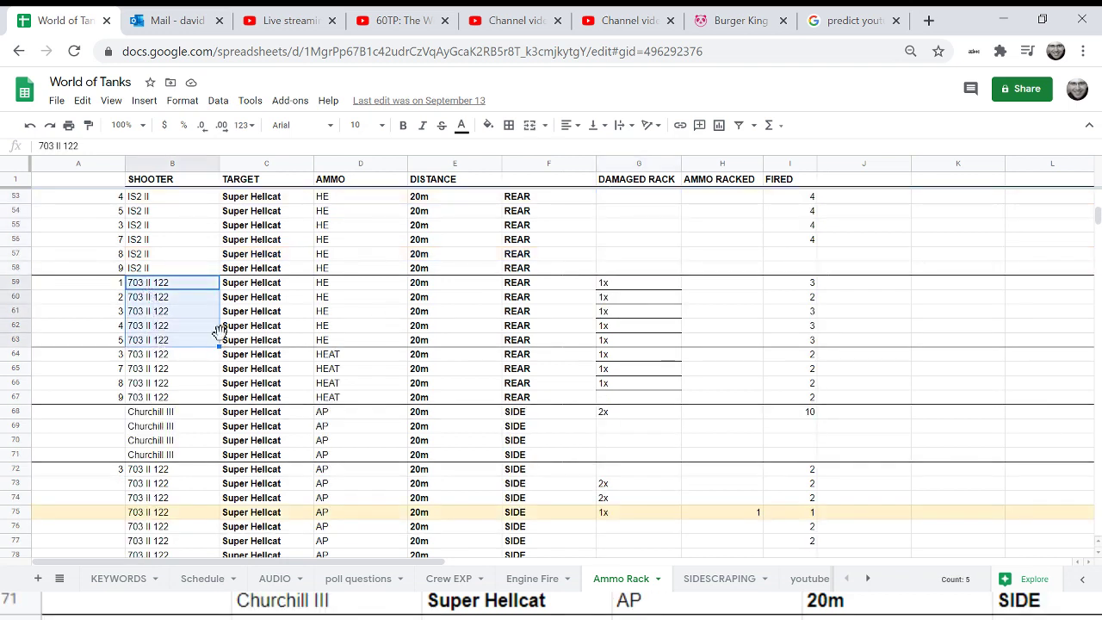
drag(349, 291, 360, 351)
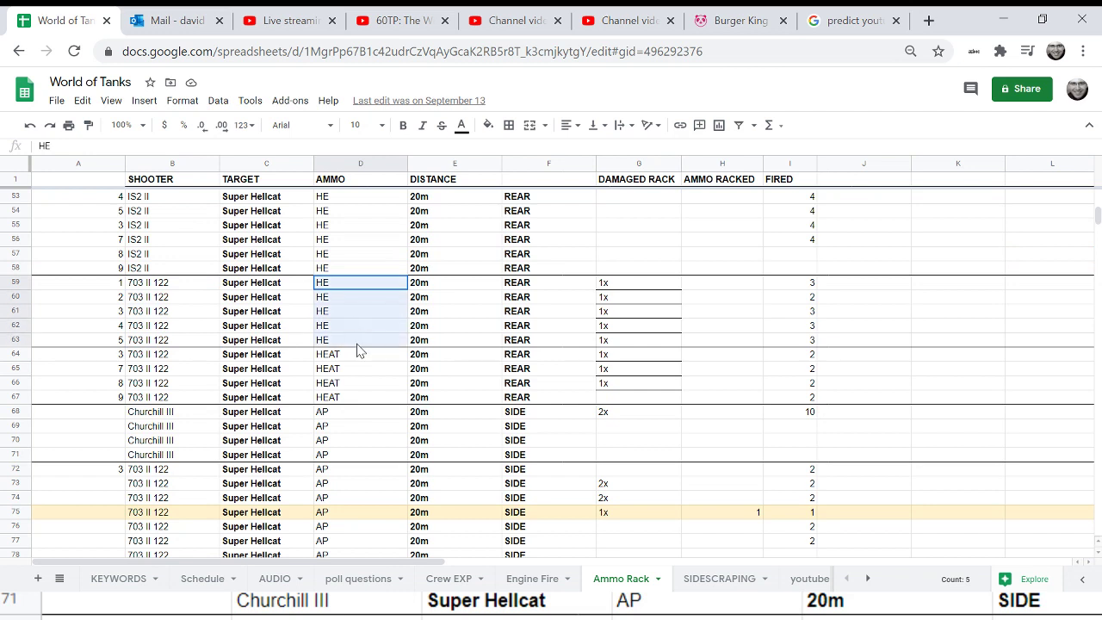
drag(605, 287, 623, 346)
drag(714, 284, 717, 344)
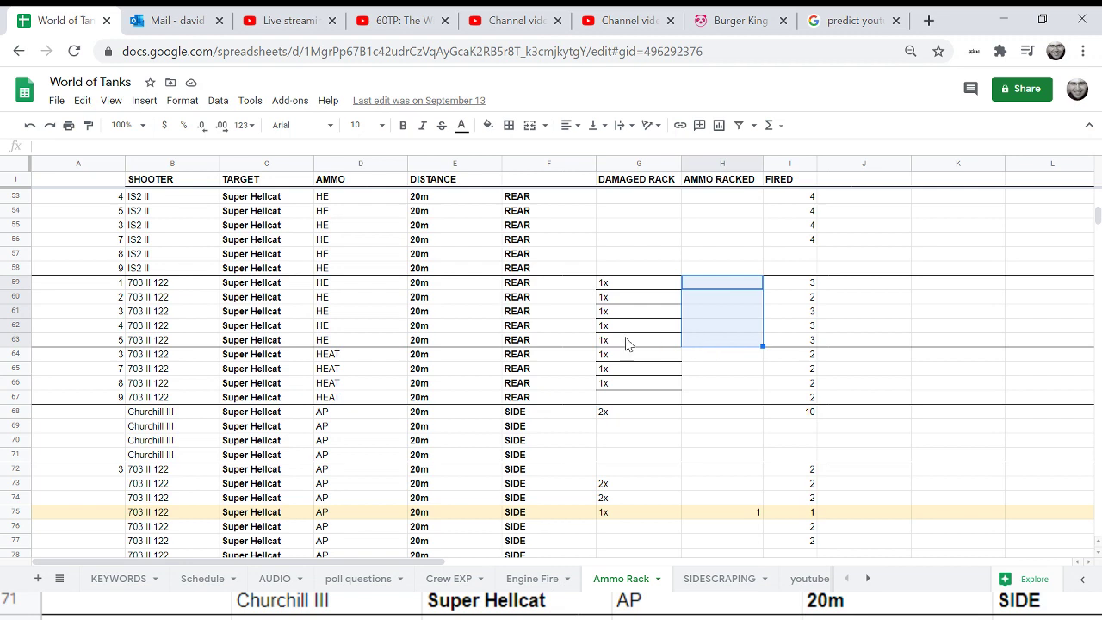
- Examine the 703 II 122 HEAT tests in rows 64 to 67, covering shooter, ammo and rack results
drag(217, 357, 198, 393)
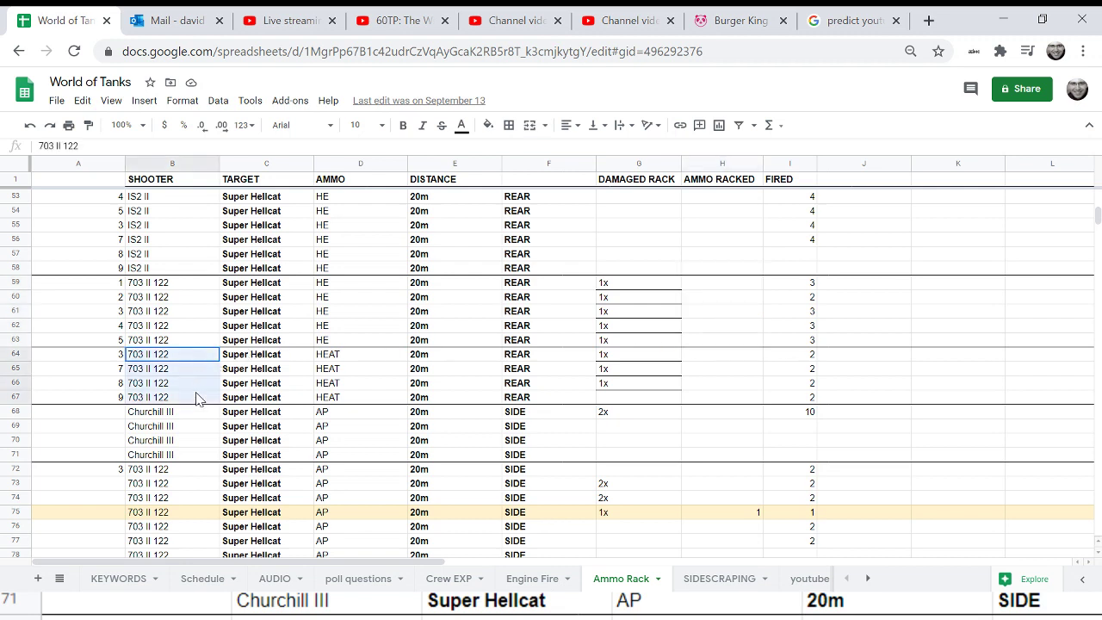
click(353, 358)
drag(356, 363, 354, 401)
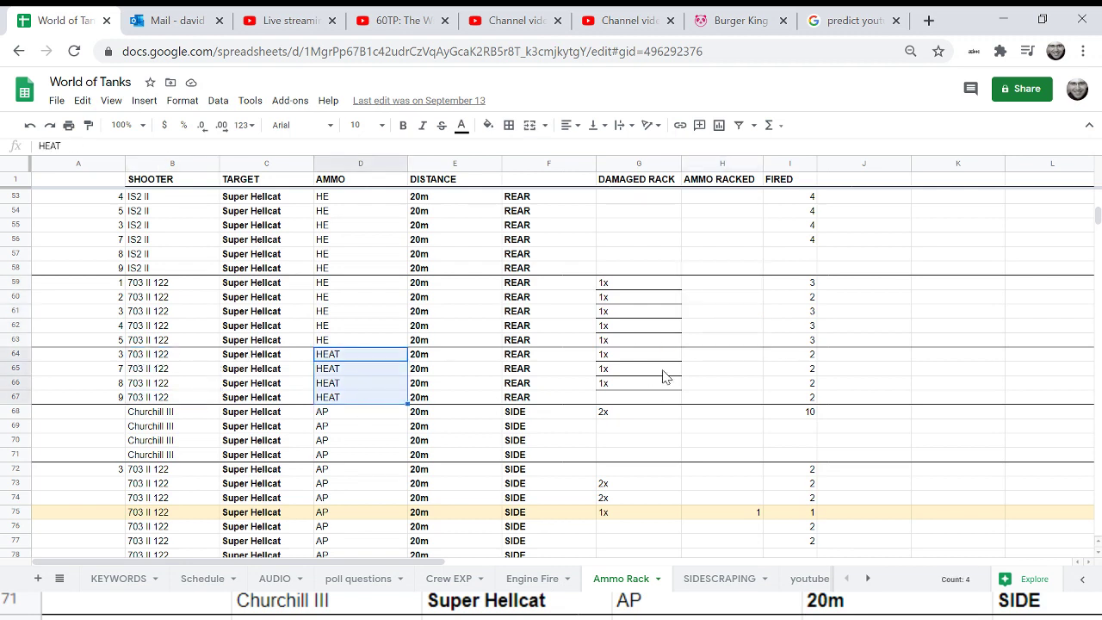
drag(664, 358, 713, 399)
- Examine the Churchill III AP side-shot tests in rows 68 to 71, covering shooter, ammo and damaged-rack entries
drag(172, 418, 179, 465)
drag(353, 412, 345, 456)
drag(609, 416, 613, 458)
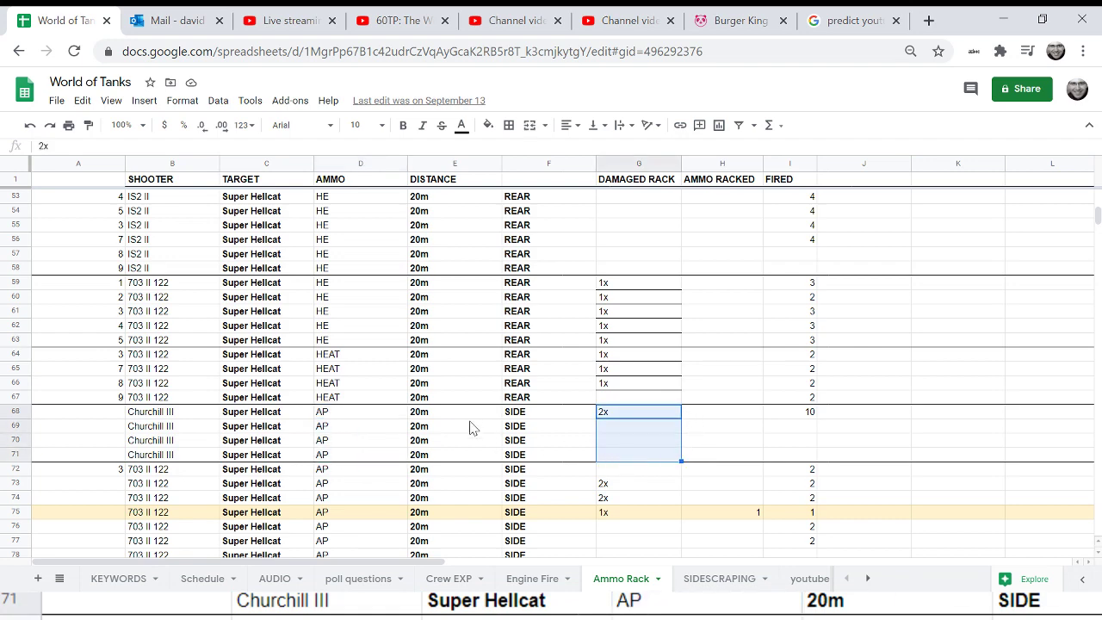
- Examine the 703 II 122 AP side-shot tests in rows 72 to 79, covering shooter, ammo and ammo-racked entries
scroll(470, 423, down, 3)
drag(181, 345, 181, 441)
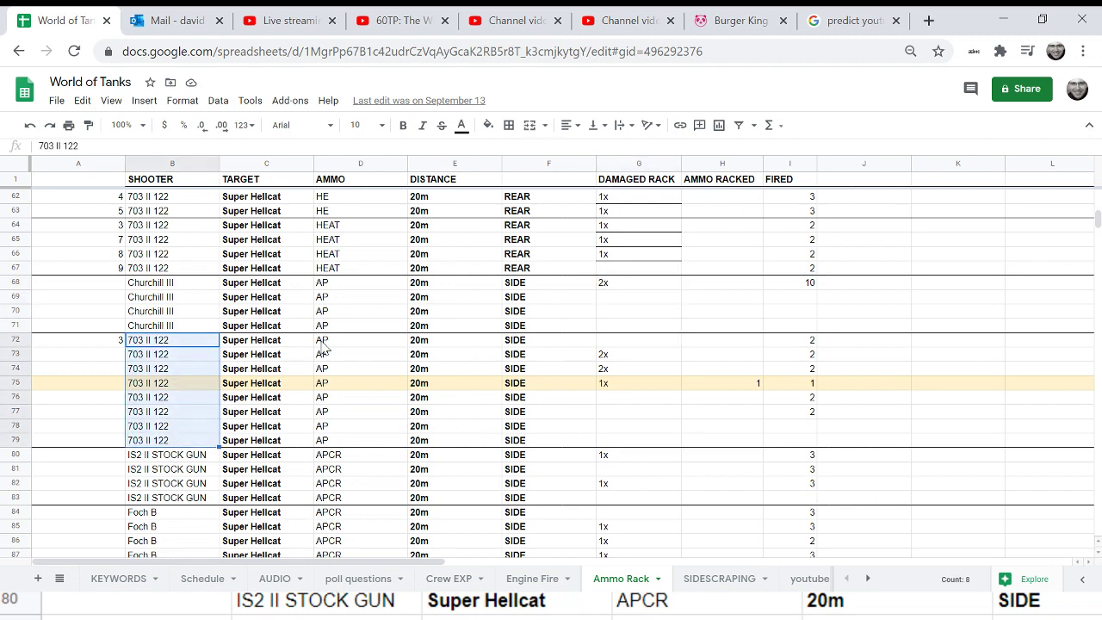
click(323, 343)
drag(727, 347, 713, 444)
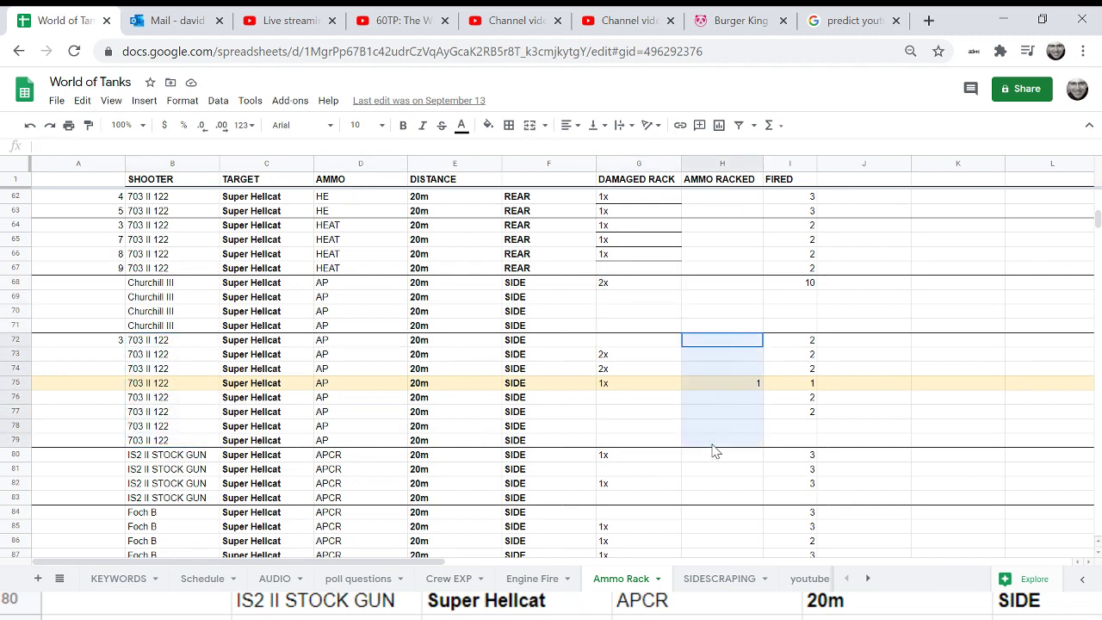
- Examine the shooter and target of the IS2 II STOCK GUN APCR side-shot tests in rows 80 to 83 alongside the neighbouring side-shot tests
scroll(258, 353, down, 3)
drag(170, 327, 172, 369)
drag(243, 333, 280, 369)
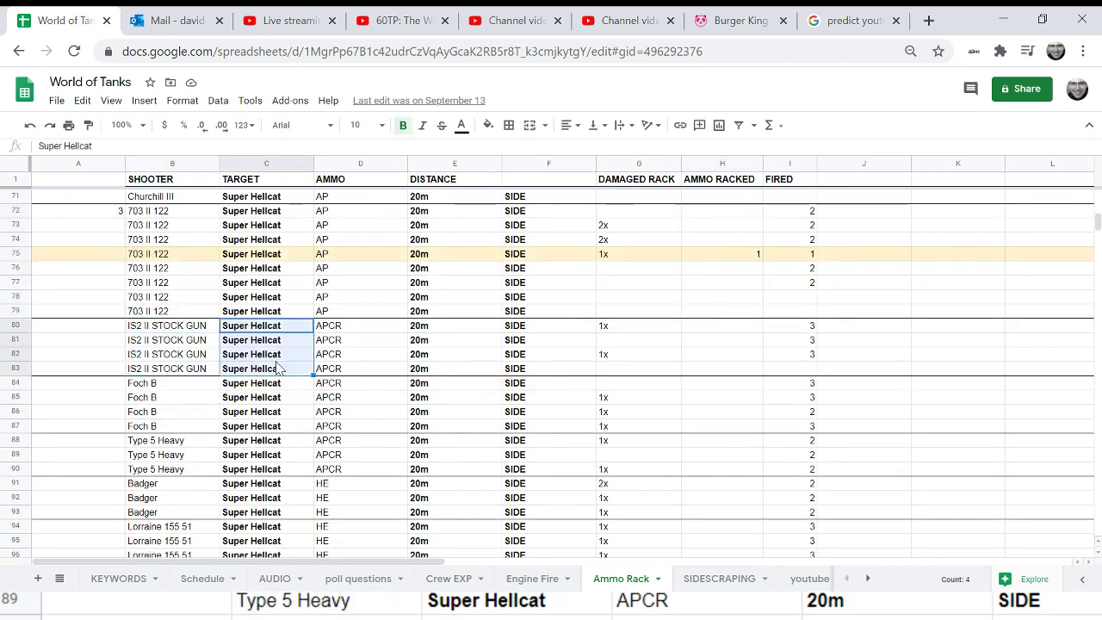
scroll(495, 348, up, 3)
scroll(508, 331, down, 2)
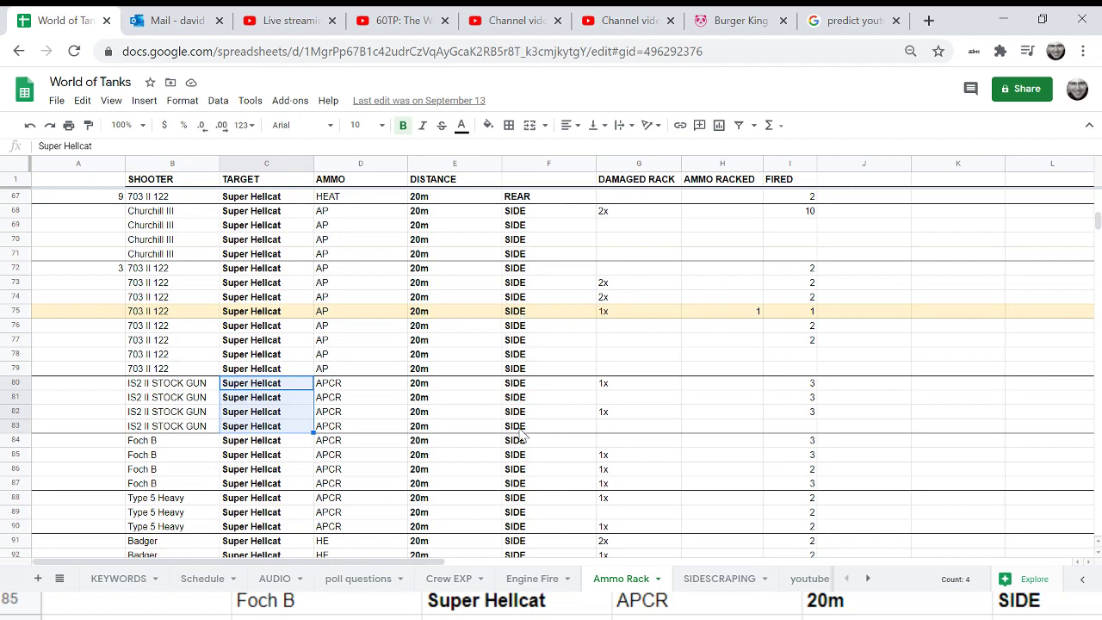
scroll(514, 389, down, 1)
scroll(566, 482, down, 1)
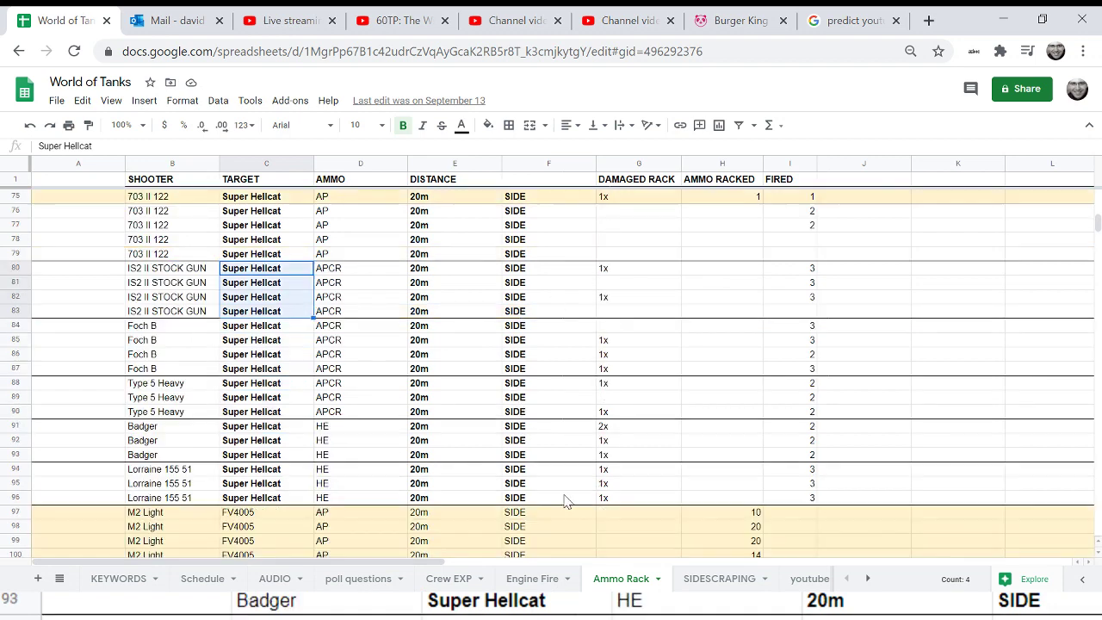
- Compare the ammo-racked cells H76 to H96 of the side-shot tests with the rear-shot results in rows 47 to 67
drag(704, 215, 711, 499)
scroll(455, 327, up, 8)
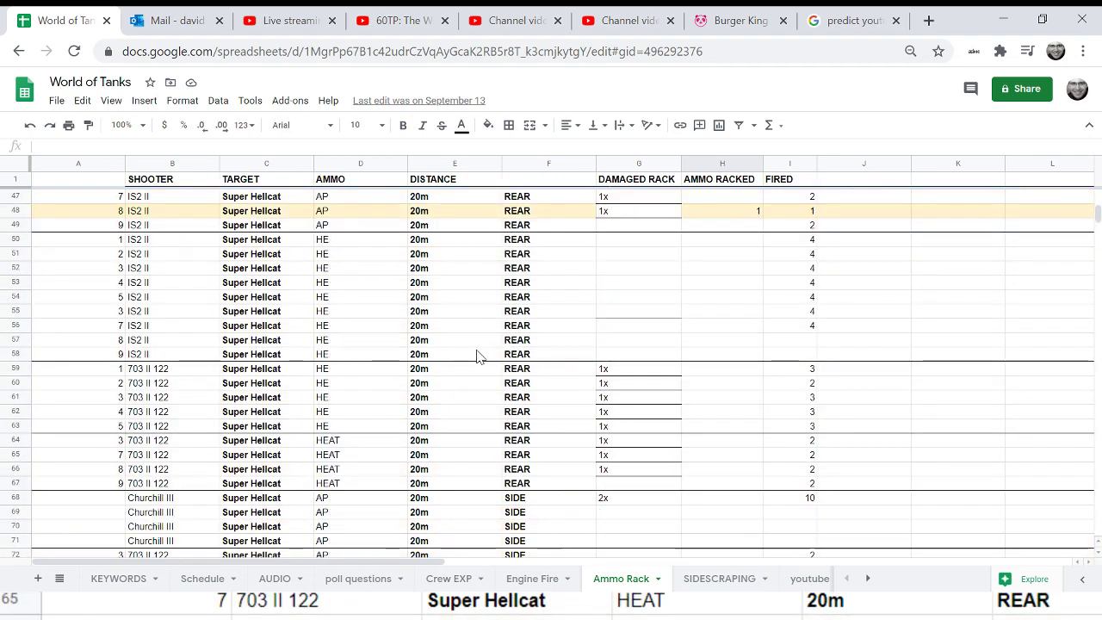
scroll(459, 420, down, 7)
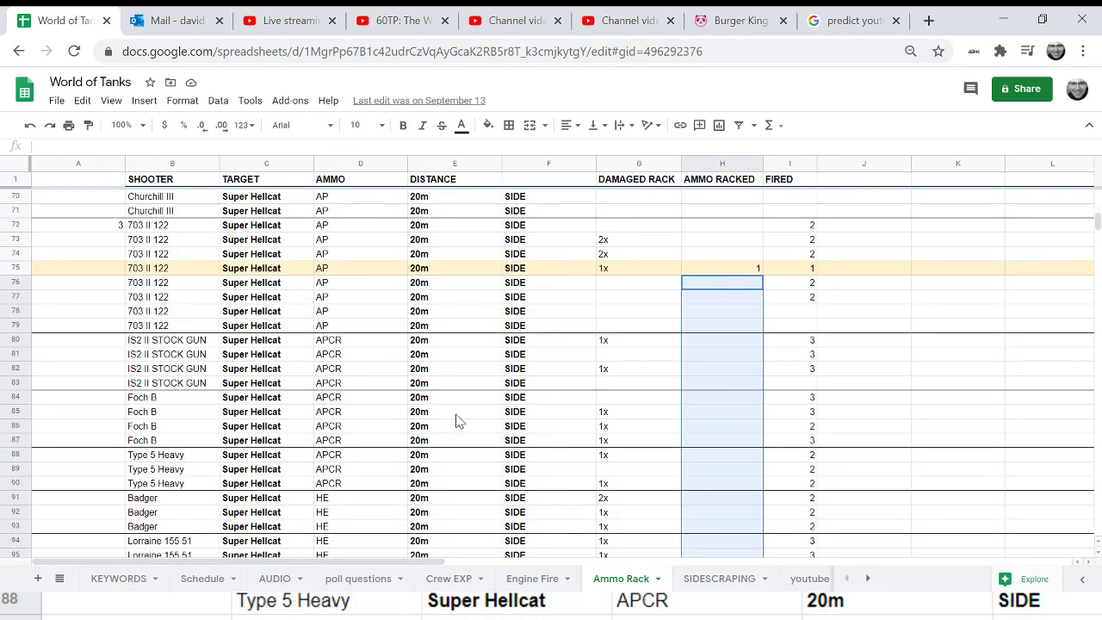
scroll(459, 421, up, 7)
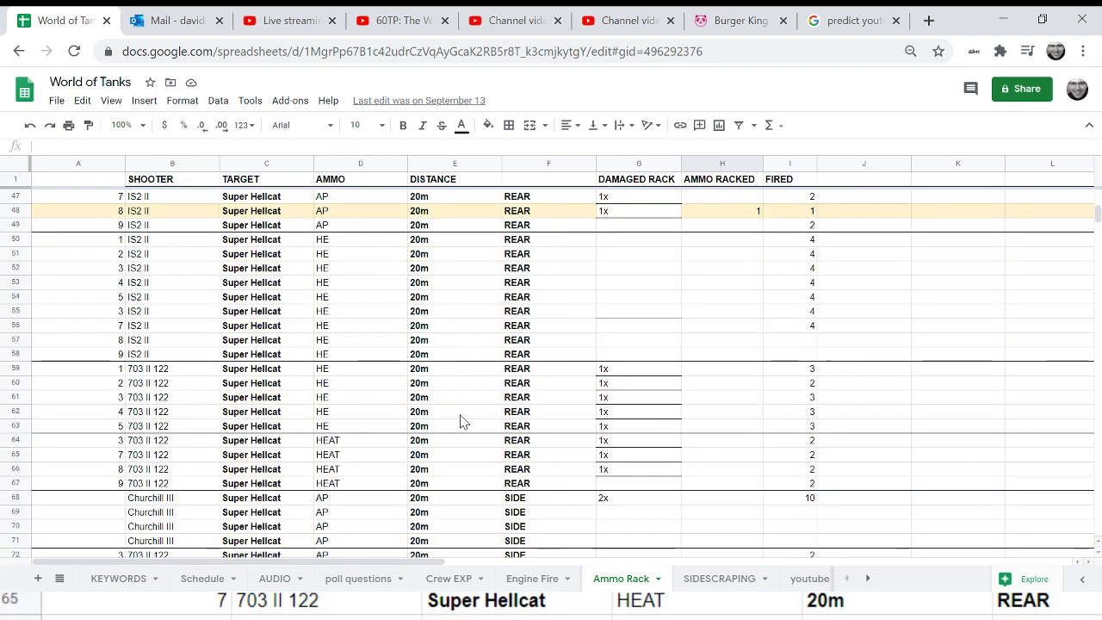
scroll(461, 422, down, 14)
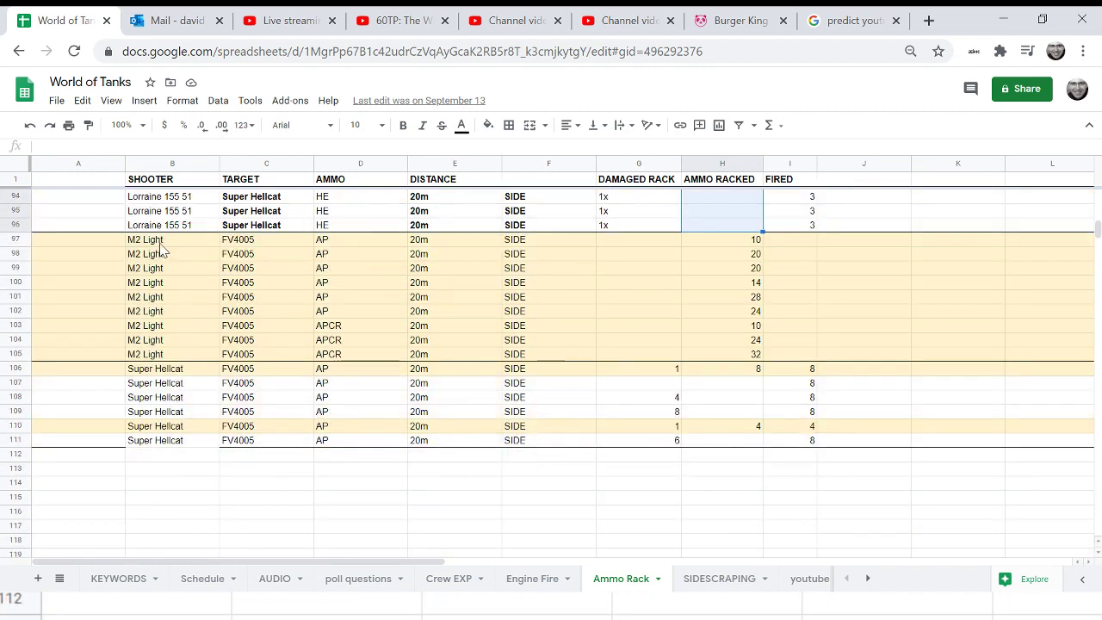
- Examine the shooter and HE ammo entries of the Badger side-shot tests in rows 91 to 93
drag(160, 243, 170, 271)
scroll(177, 280, up, 3)
scroll(181, 286, up, 2)
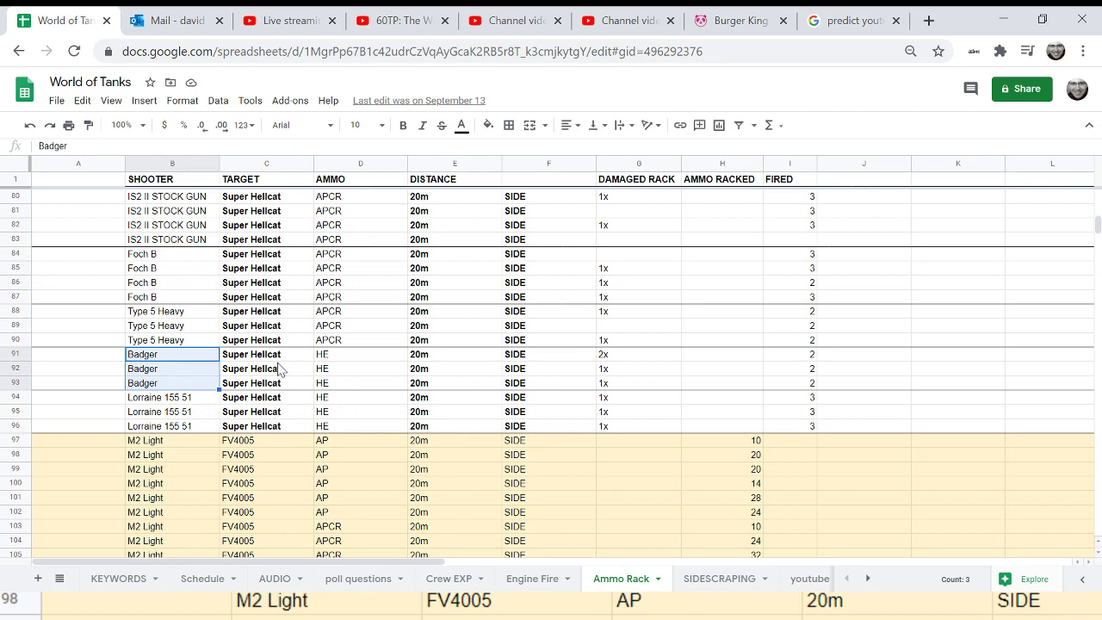
drag(343, 359, 348, 388)
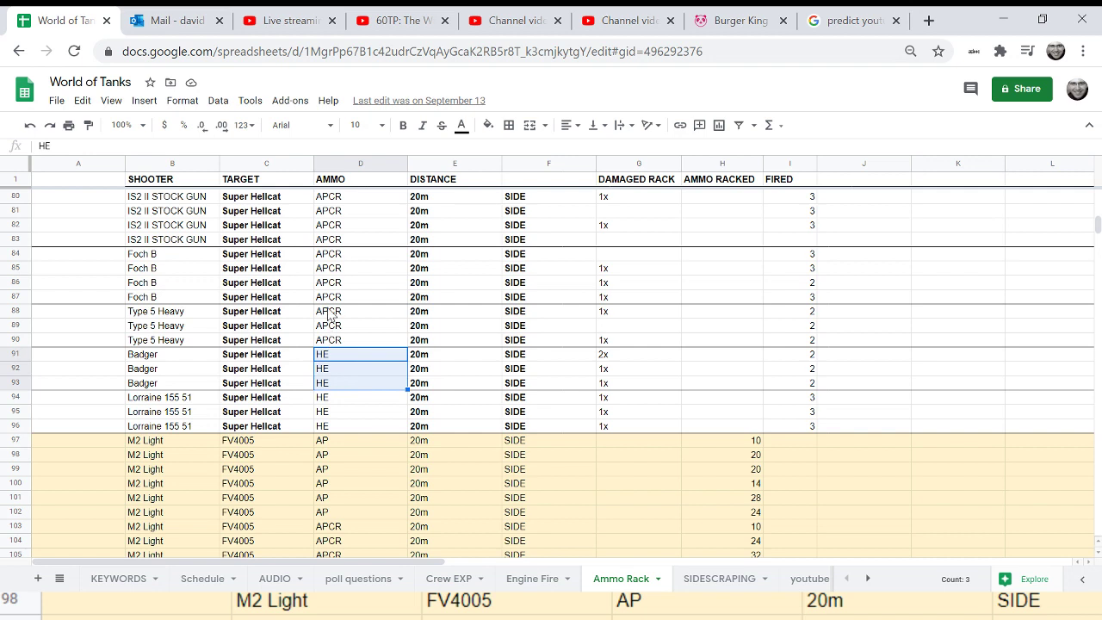
- Compare the APCR ammo entries of the Type 5 Heavy tests in rows 88 to 90 with the Foch B tests in rows 84 to 87
drag(330, 315, 341, 348)
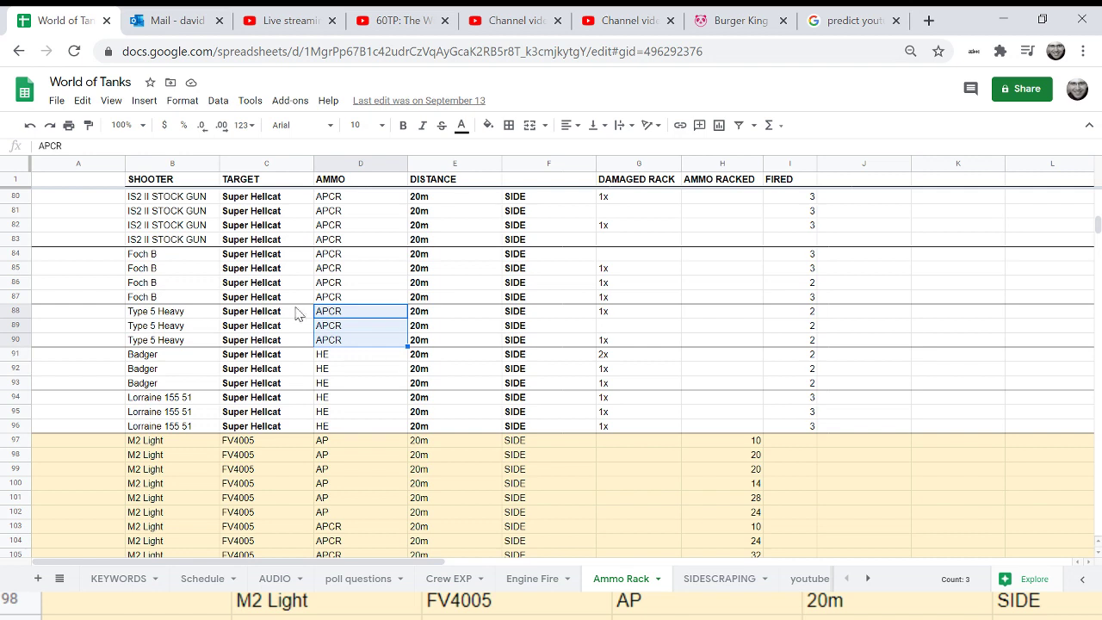
click(330, 317)
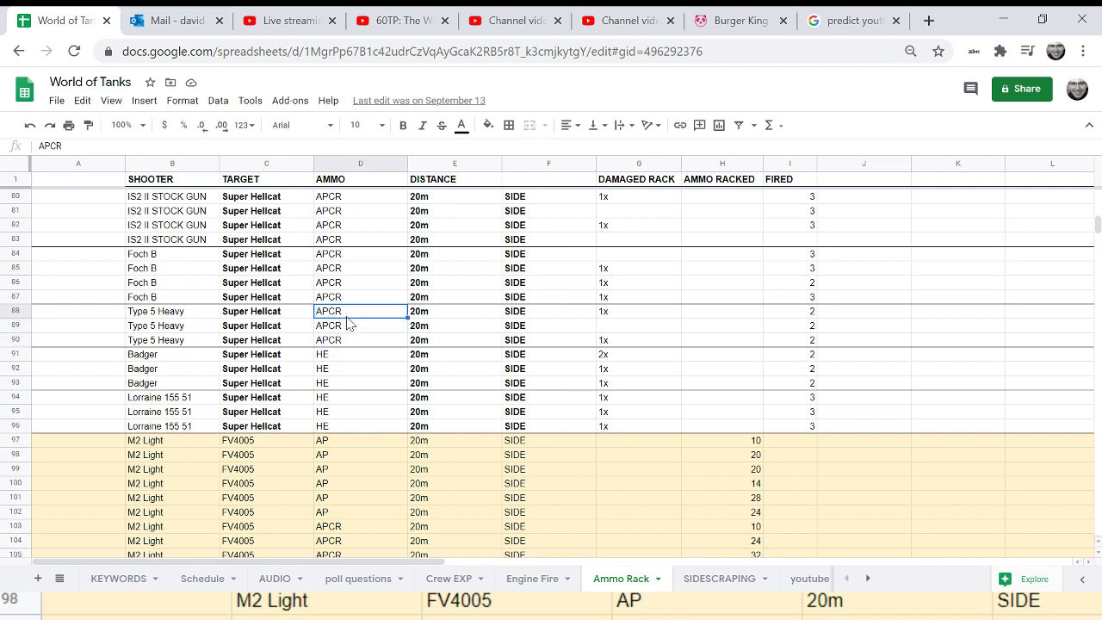
shift+click(351, 341)
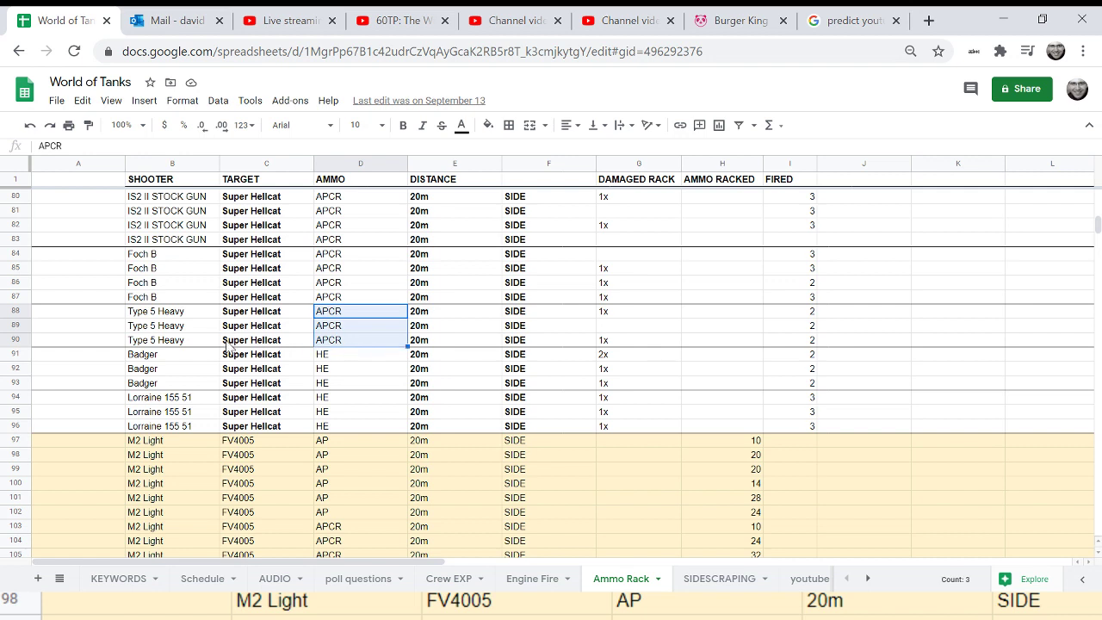
drag(341, 257, 342, 301)
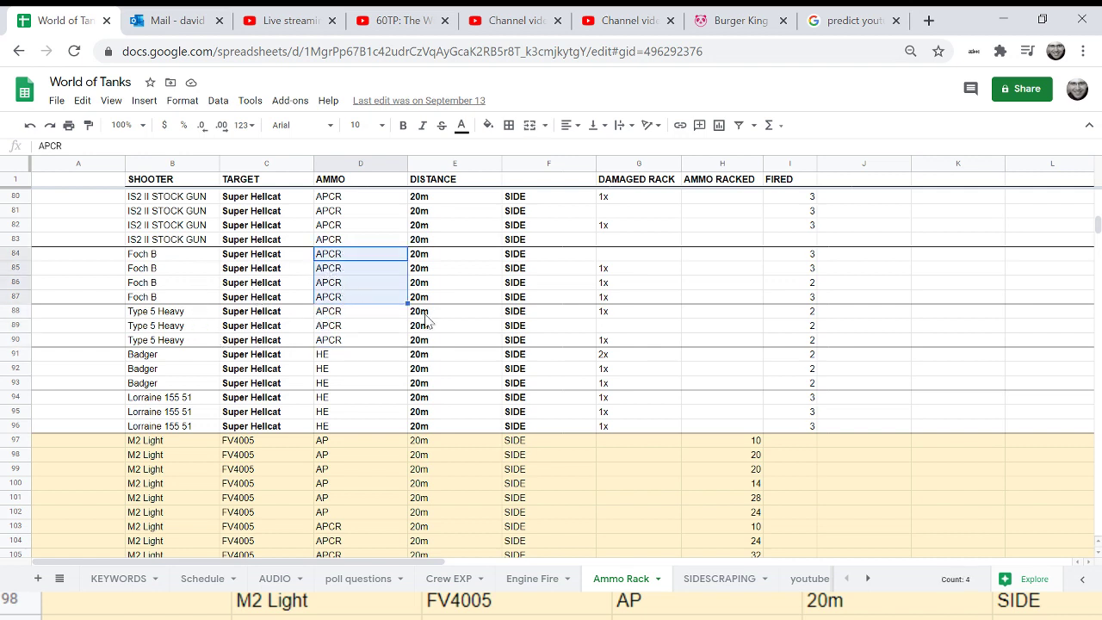
- Examine the M2 Light tests against the FV4005 in rows 97 to 105, comparing ammo-racked entries for AP and APCR
scroll(480, 370, down, 3)
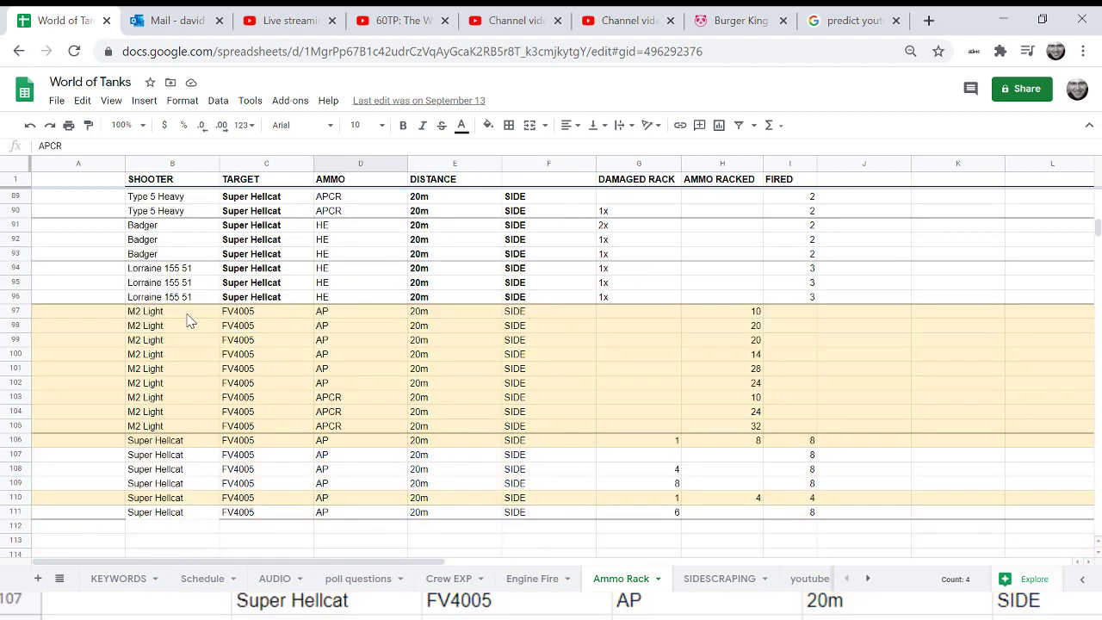
drag(183, 316, 179, 430)
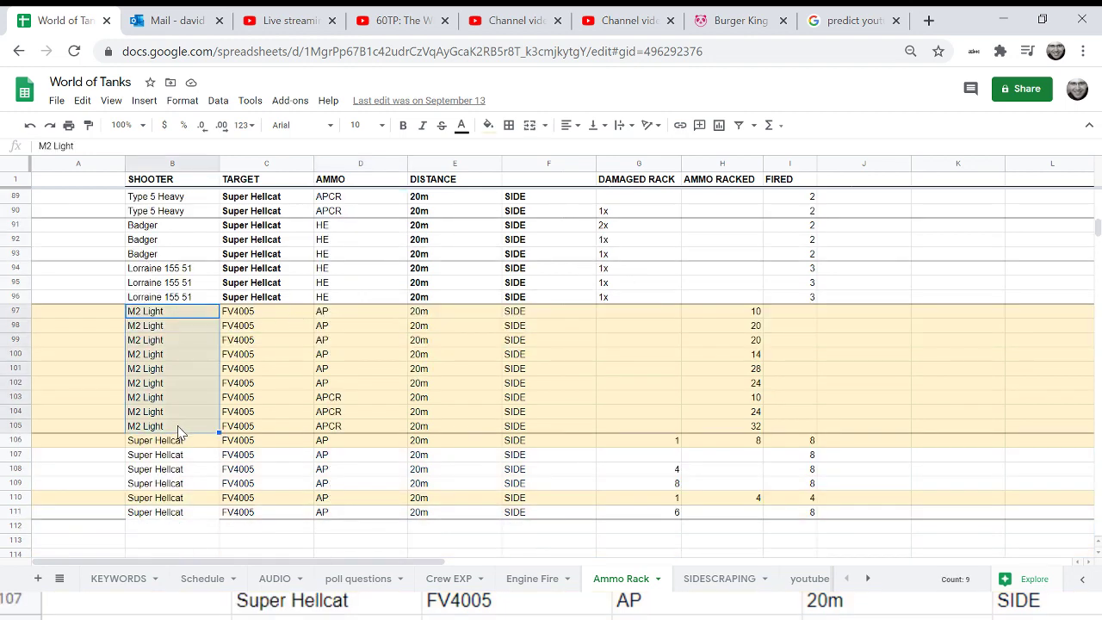
click(702, 313)
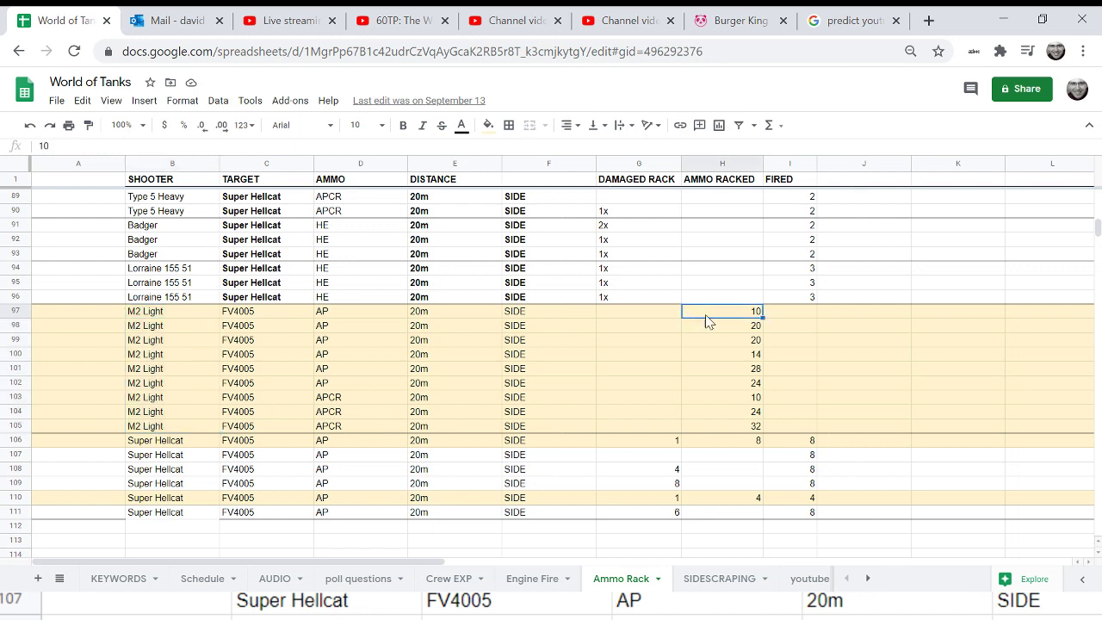
click(722, 370)
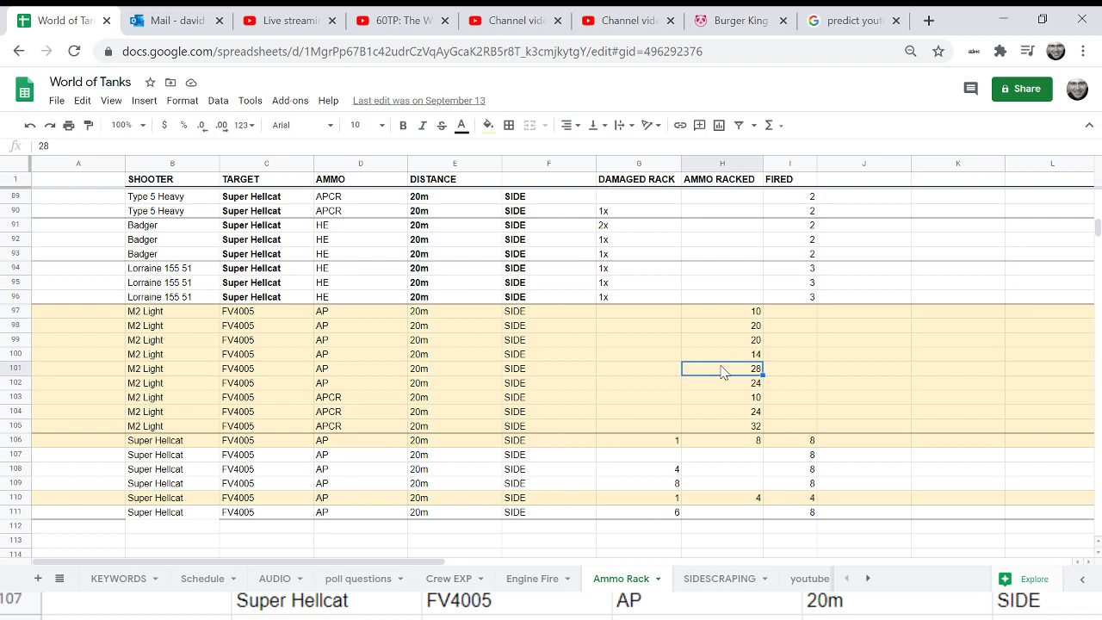
click(716, 425)
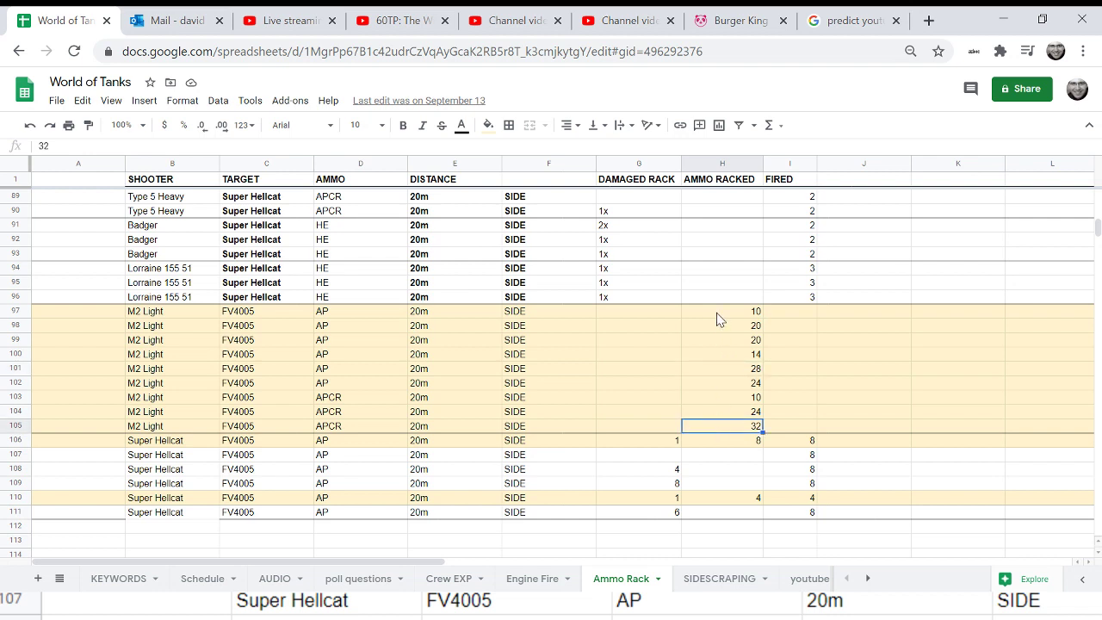
drag(353, 399, 351, 435)
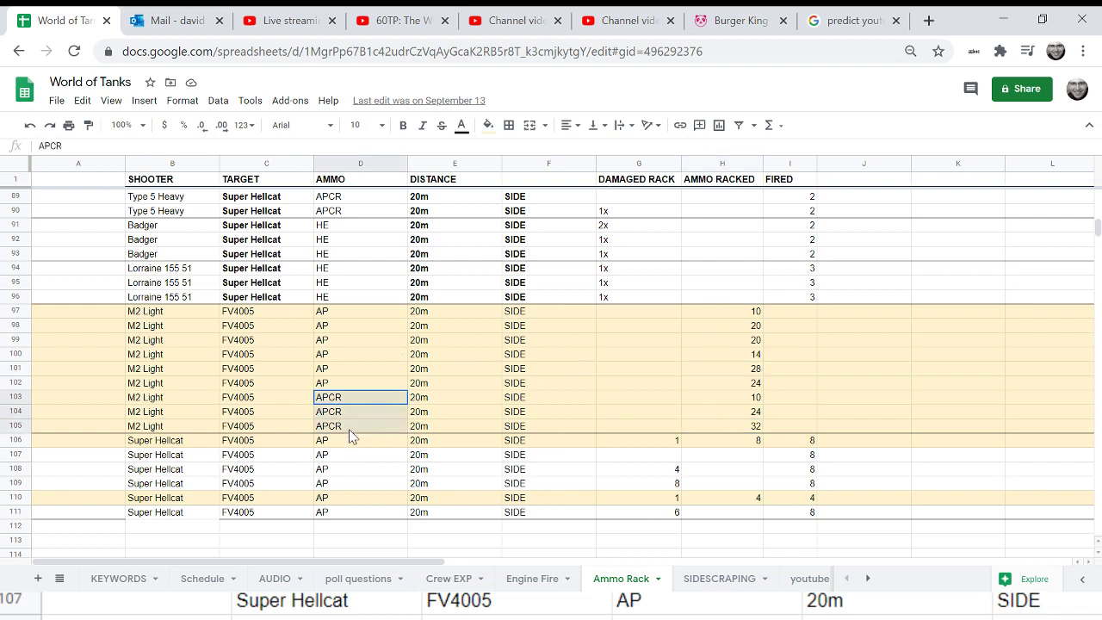
drag(353, 314, 345, 386)
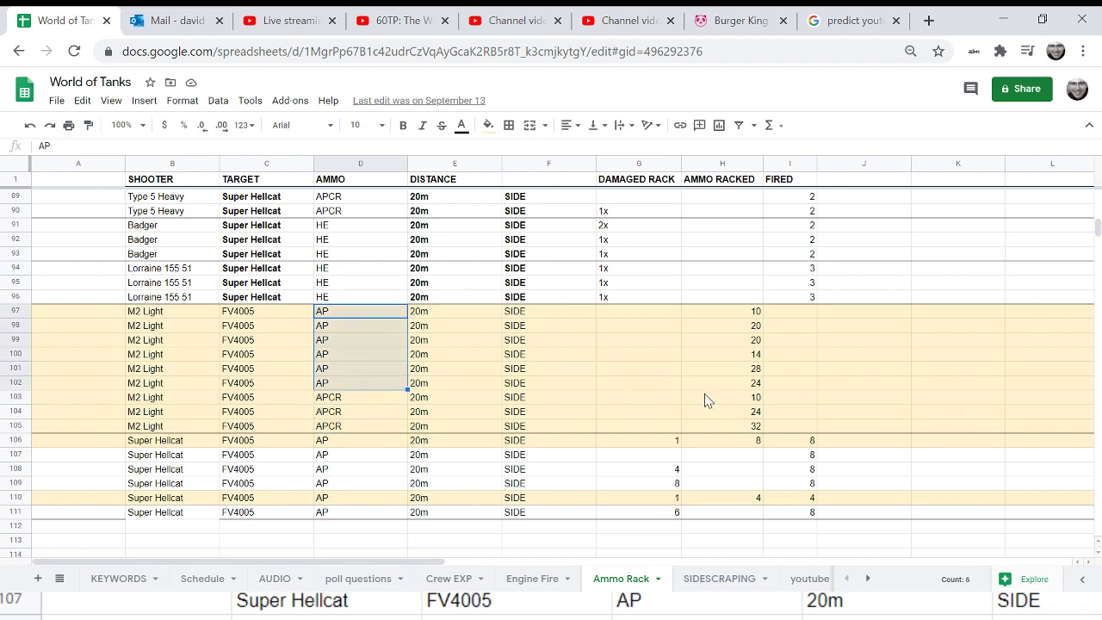
- Compare the average of the M2 Light APCR ammo-racked cells H103 to H105 with that of the AP cells H97 to H102
drag(706, 399, 705, 426)
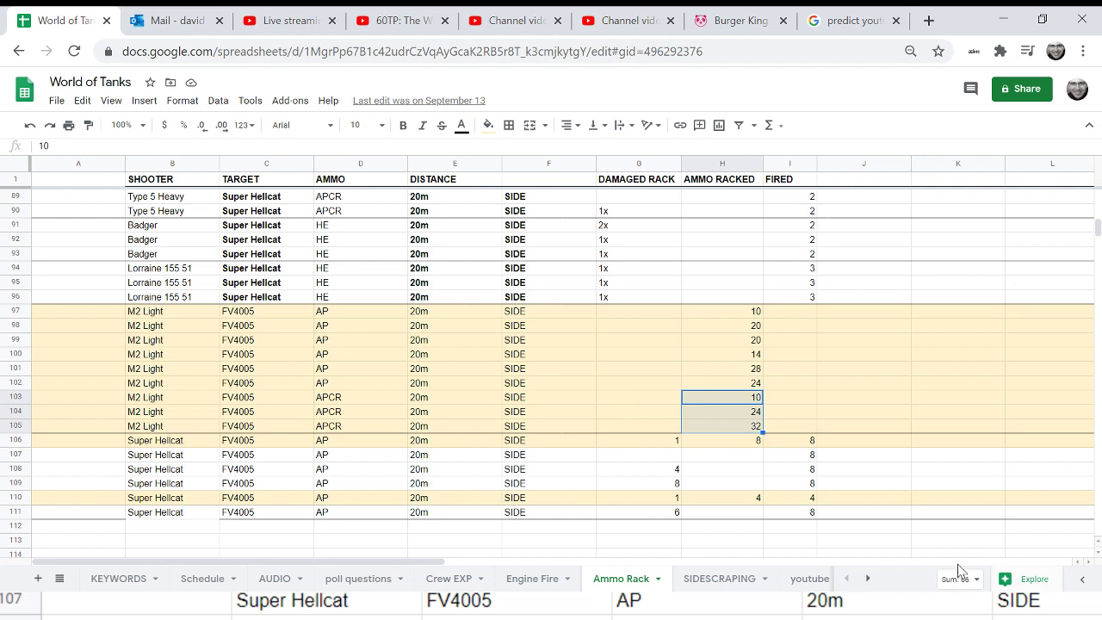
click(975, 586)
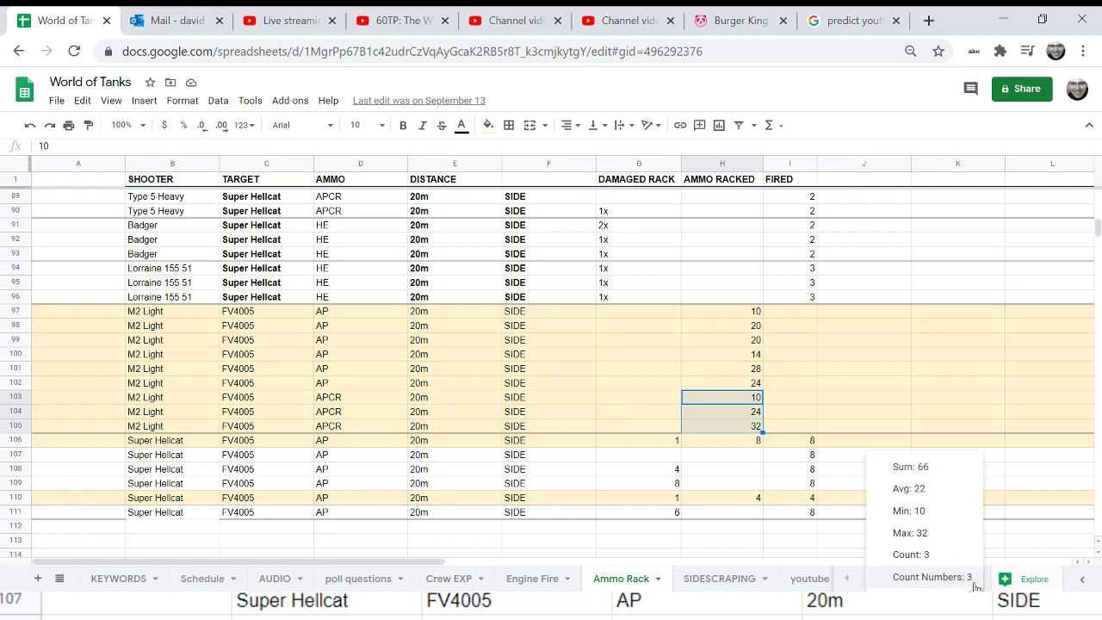
click(909, 489)
drag(722, 382, 717, 310)
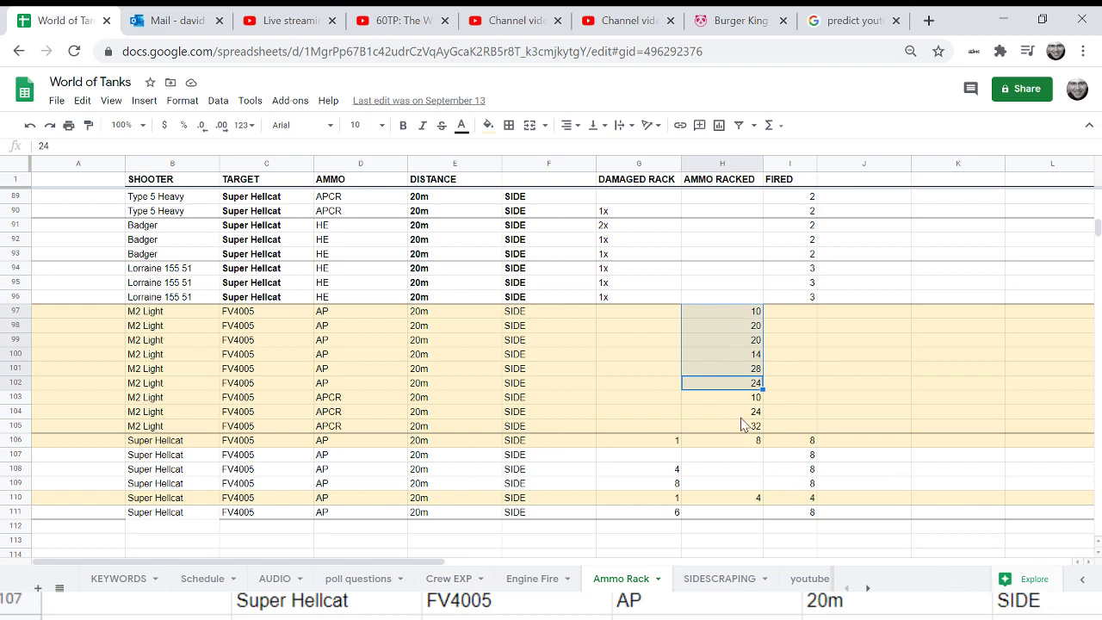
mouse_move(730, 399)
mouse_down()
mouse_move(719, 428)
mouse_move(728, 398)
mouse_move(713, 315)
mouse_move(737, 423)
mouse_move(737, 411)
mouse_up()
click(730, 372)
click(720, 311)
click(737, 425)
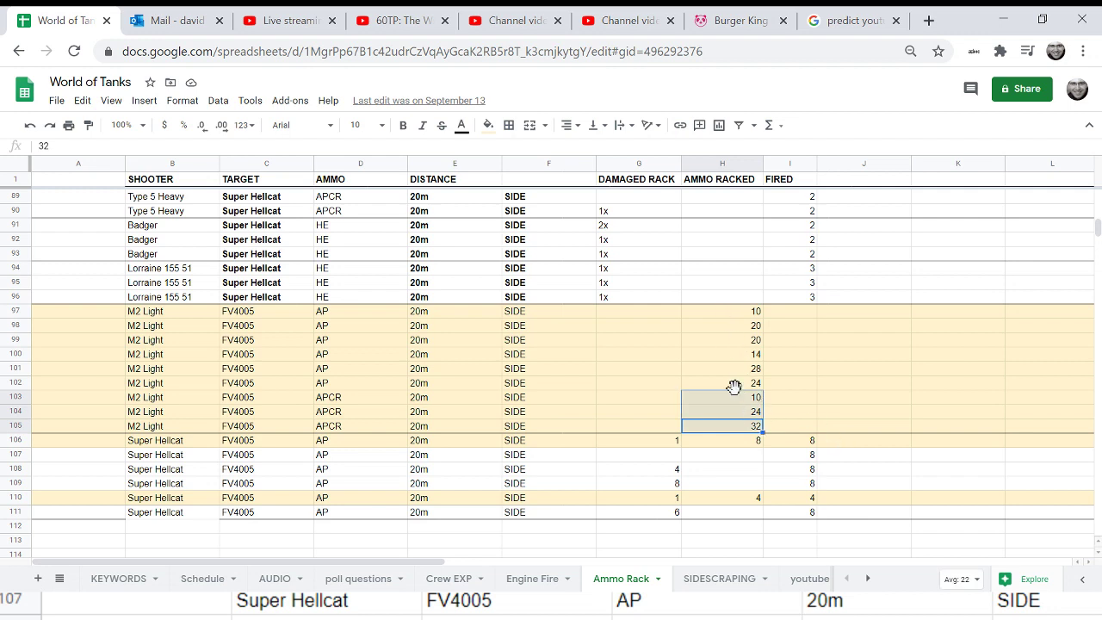
drag(733, 386, 735, 389)
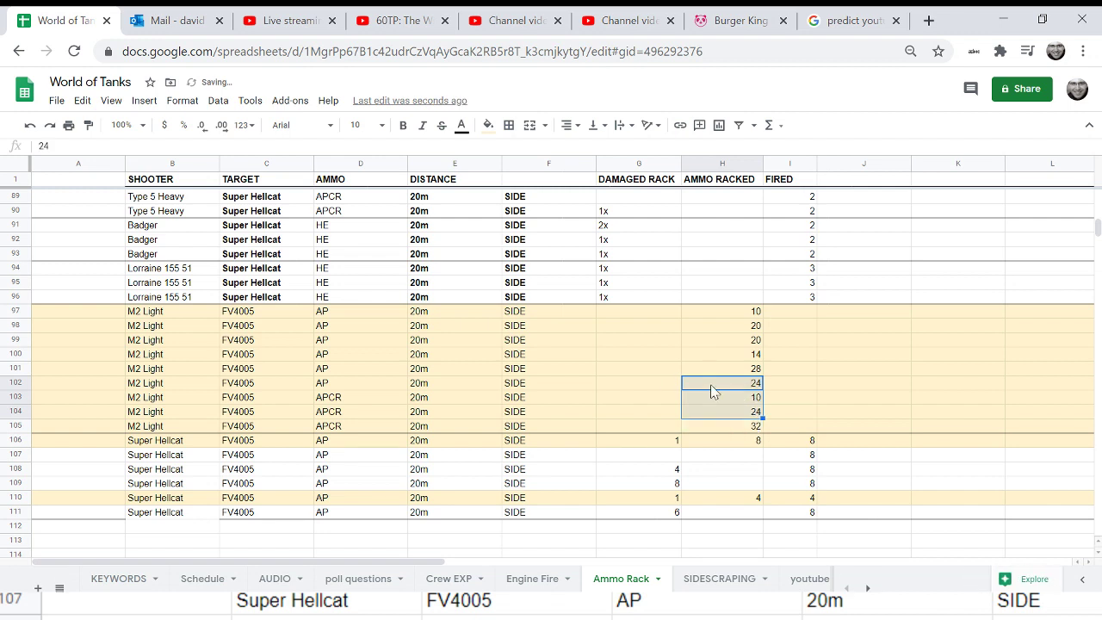
key(ctrl+z)
click(664, 375)
- Examine the shooter, target, ammo and shot side of the Super Hellcat tests against the FV4005 in rows 106 to 111
scroll(667, 383, down, 1)
scroll(667, 383, down, 2)
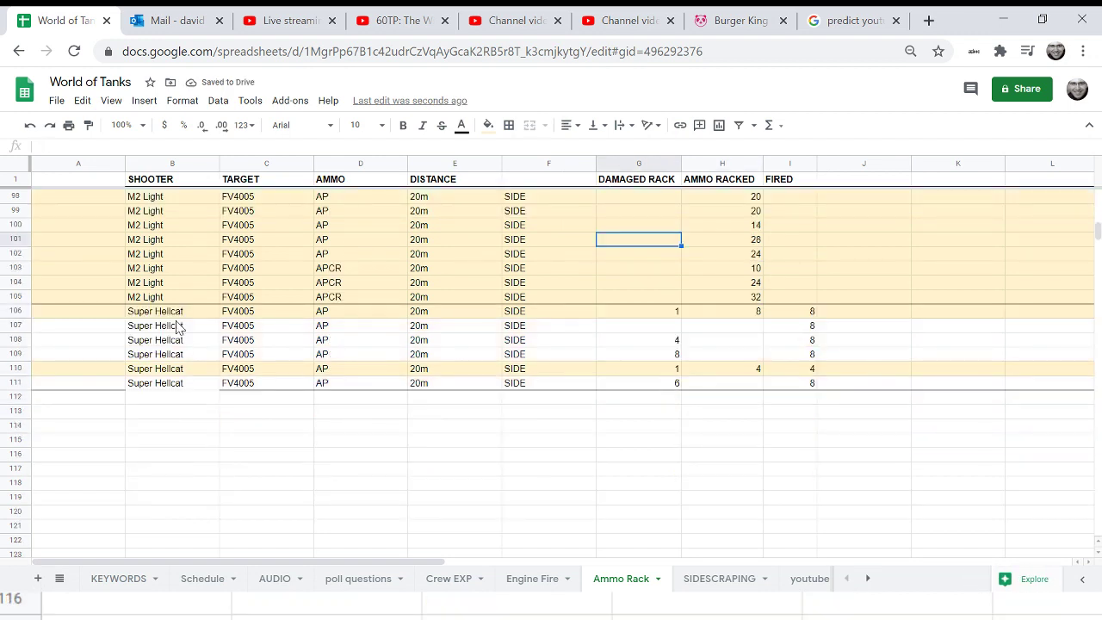
drag(177, 312, 180, 387)
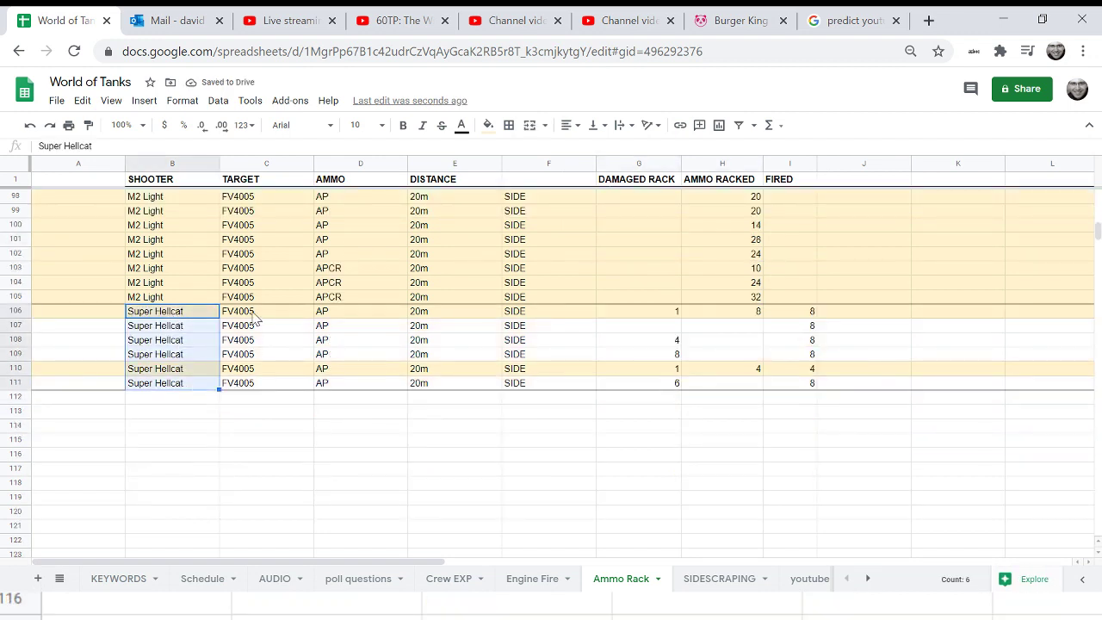
drag(258, 311, 265, 389)
drag(362, 313, 358, 384)
drag(526, 312, 531, 384)
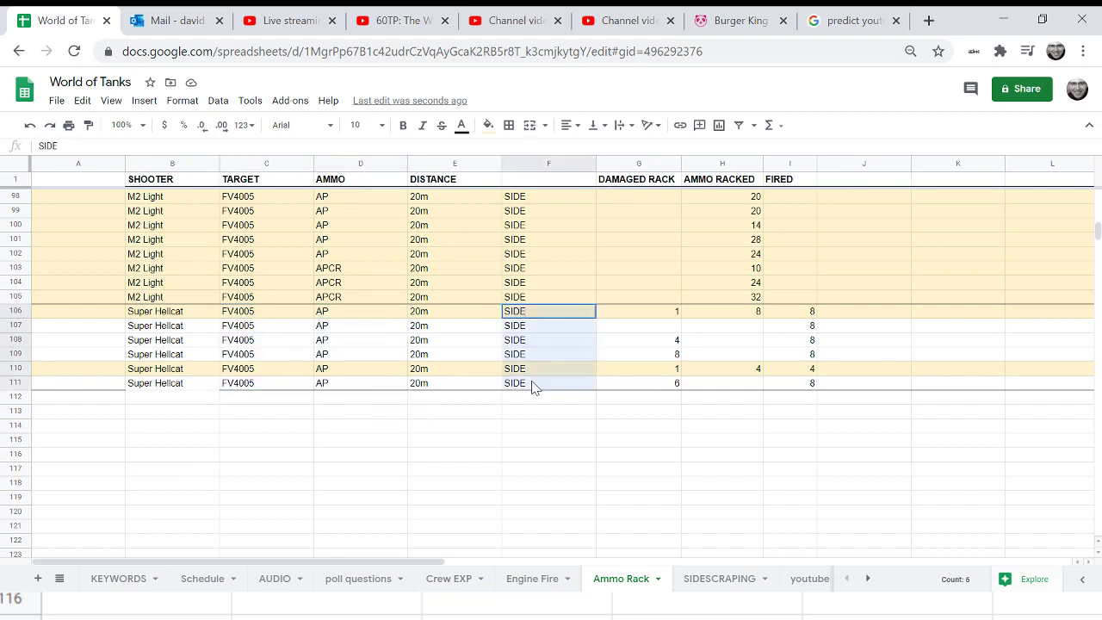
- Examine the damaged-rack, ammo-racked and fired columns for the Super Hellcat tests against the FV4005 in rows 106 to 111
drag(656, 315, 674, 388)
drag(723, 313, 739, 389)
click(496, 454)
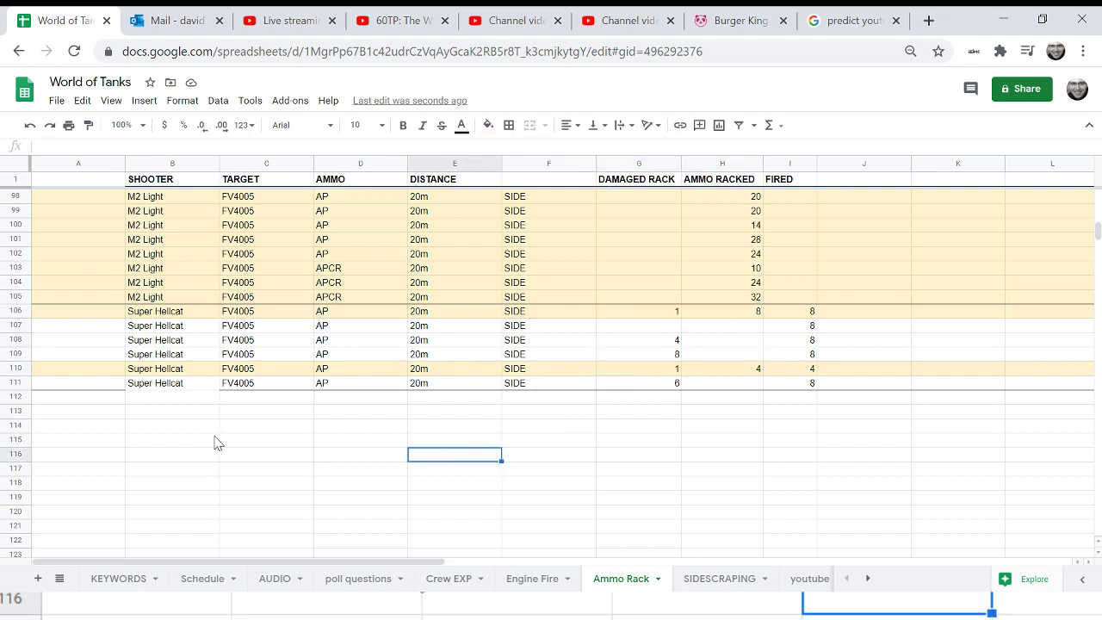
drag(787, 312, 802, 391)
- Survey the highlighted ammo-racked rows across the whole results table, from the T110E5 tests in row 2 to the FV4005 tests in row 111
scroll(312, 387, up, 7)
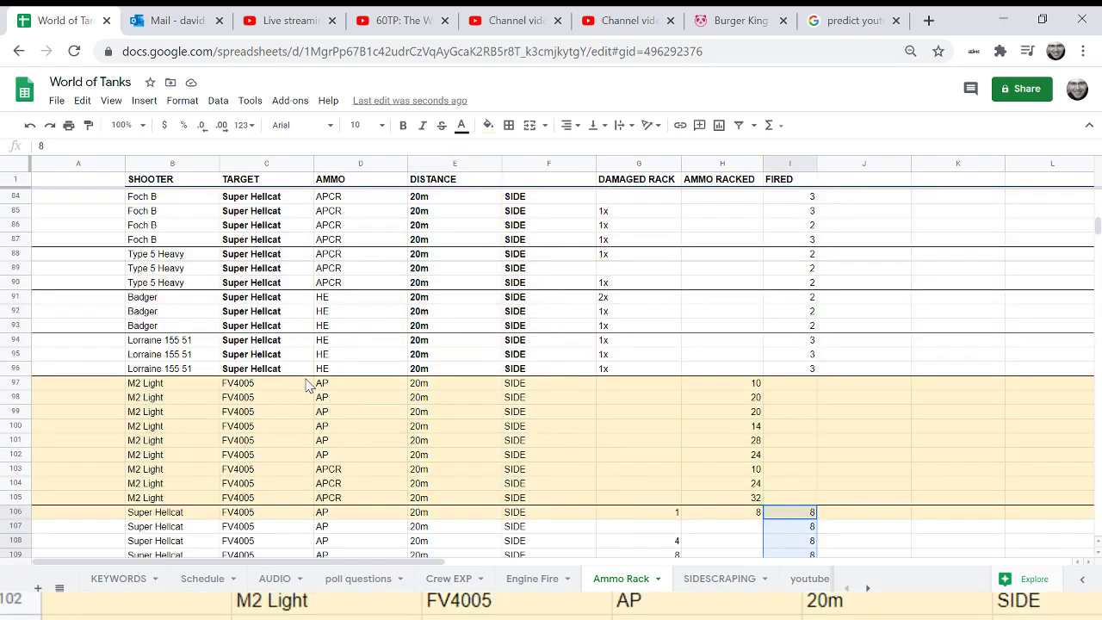
scroll(312, 387, up, 9)
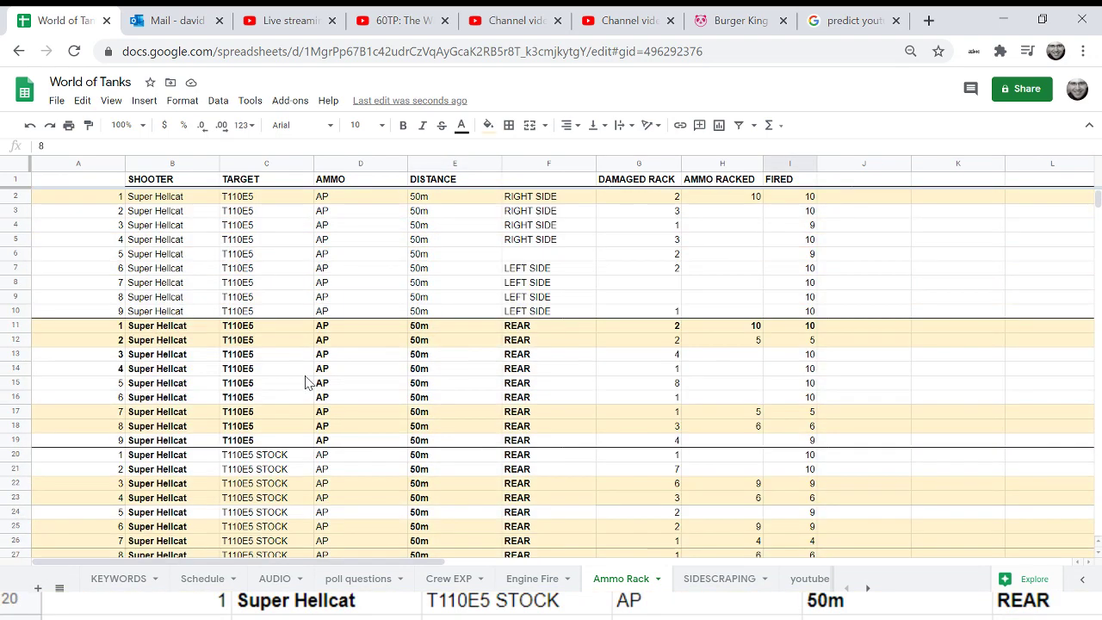
scroll(272, 260, down, 9)
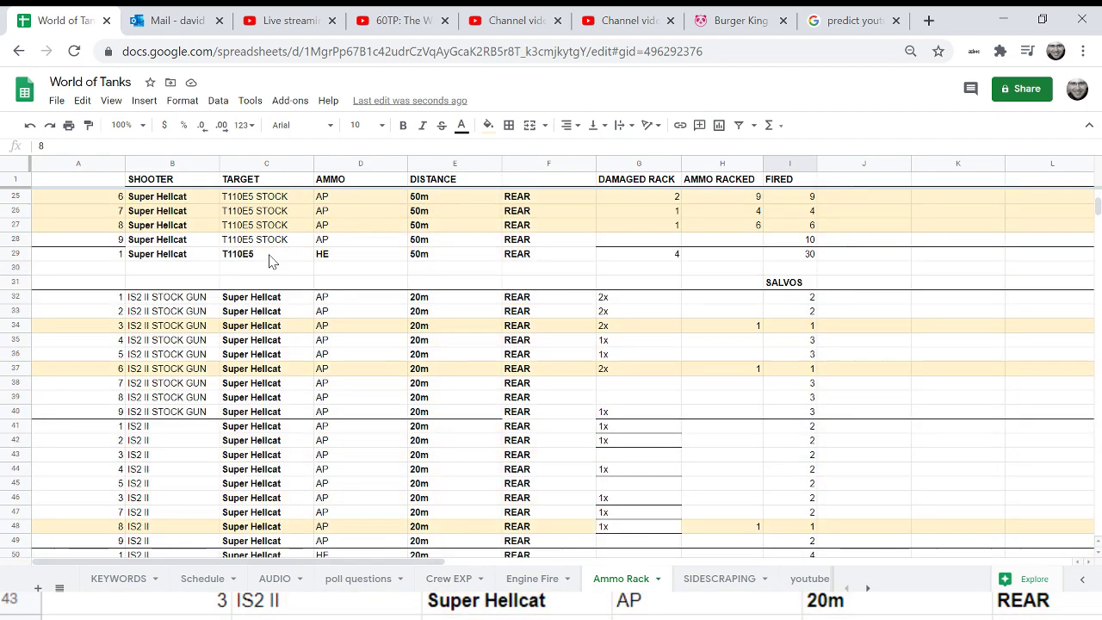
scroll(267, 266, down, 7)
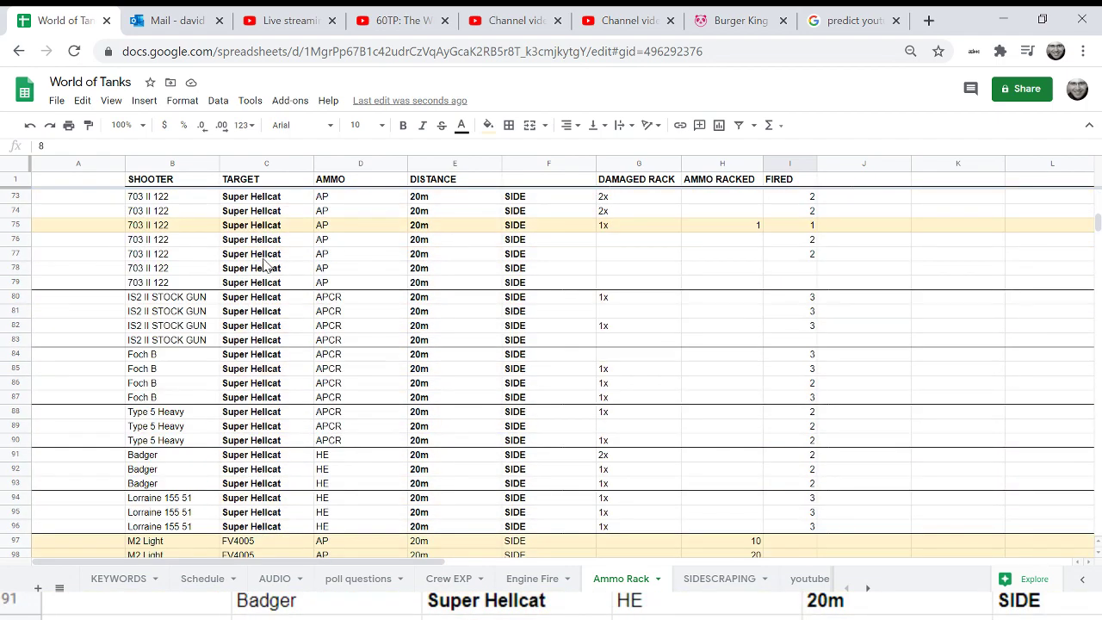
scroll(263, 268, down, 2)
scroll(263, 268, up, 2)
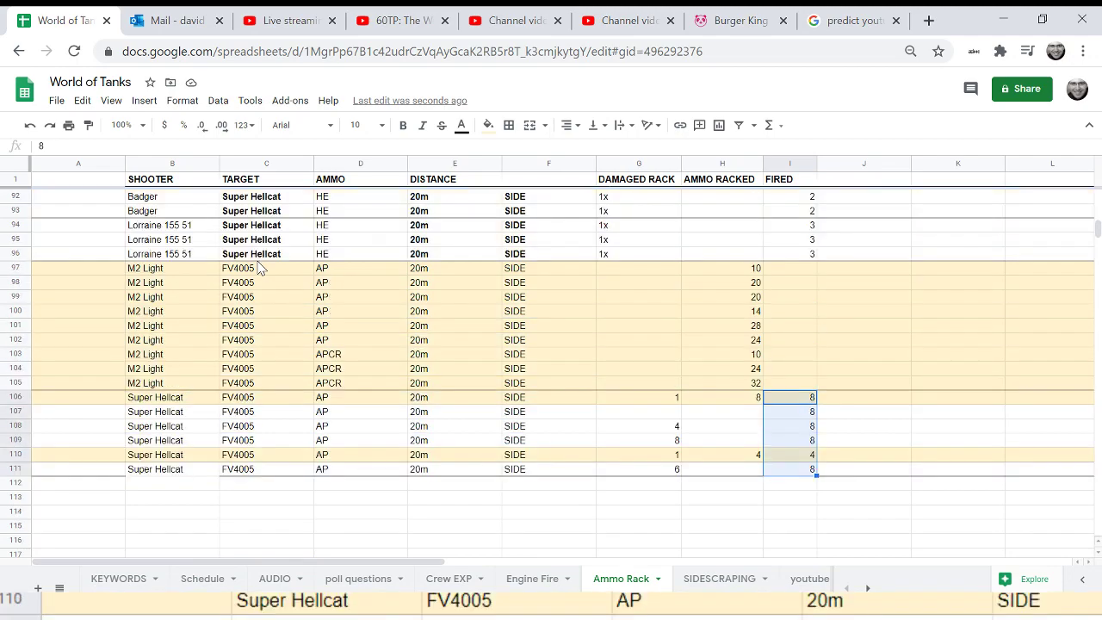
scroll(258, 269, up, 16)
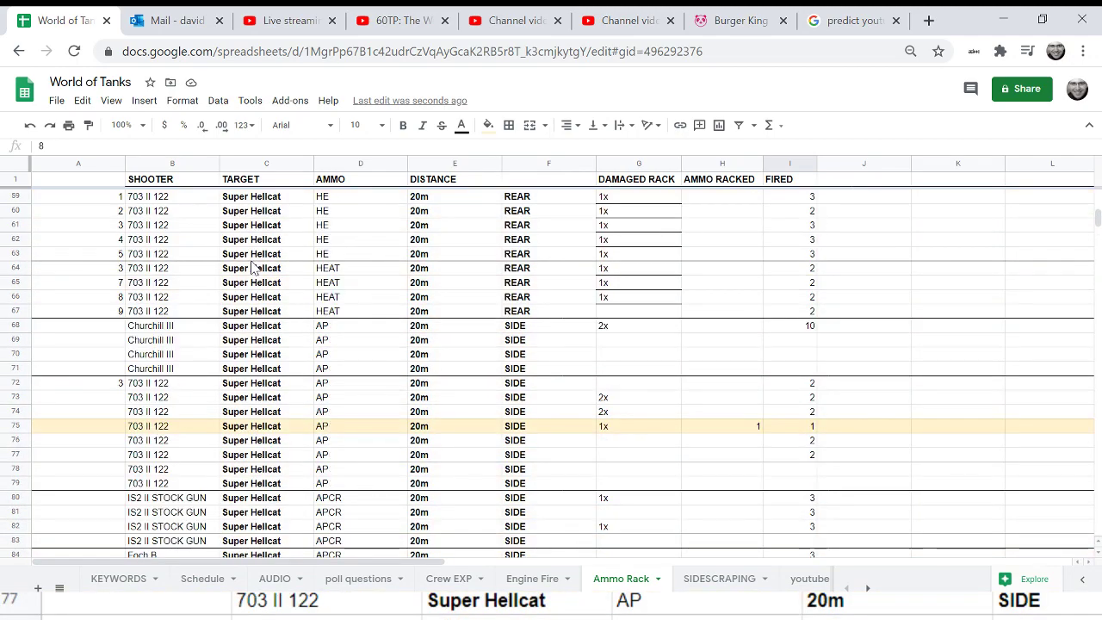
scroll(249, 274, down, 16)
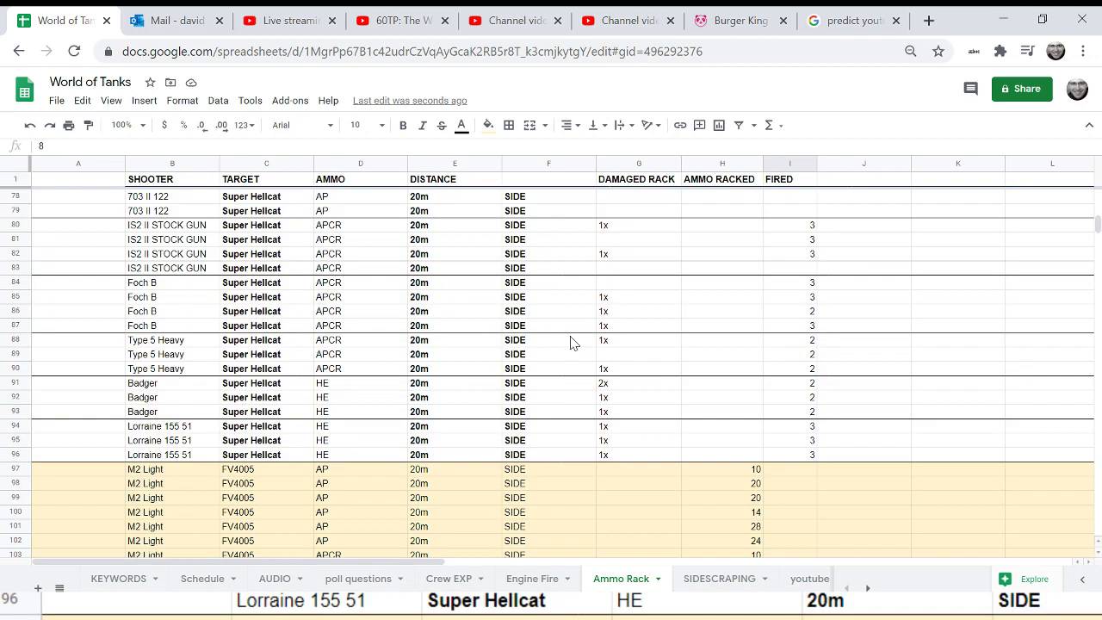
- Compare the first Badger test's damaged-rack entry in G91 with the first M2 Light test's ammo-racked entry in H97
scroll(566, 343, up, 3)
click(617, 386)
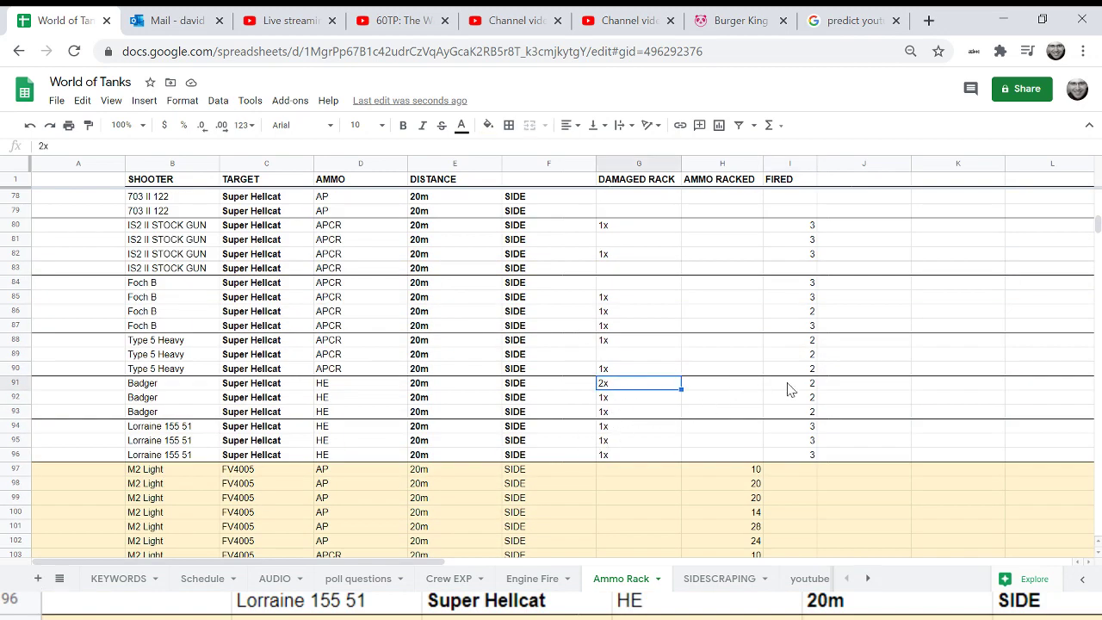
click(732, 473)
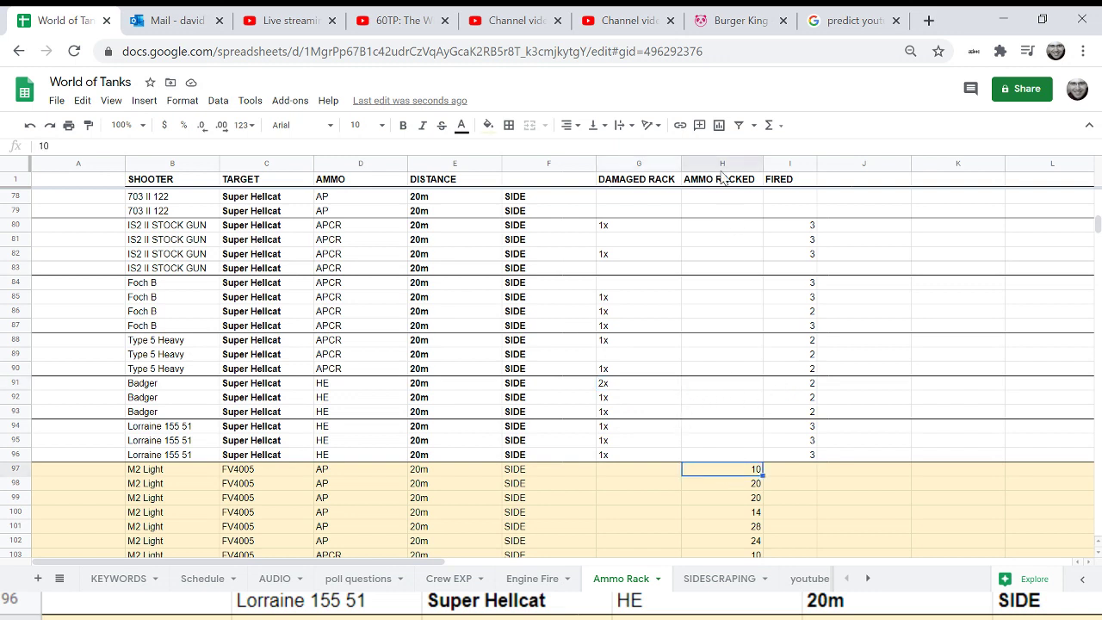
click(624, 388)
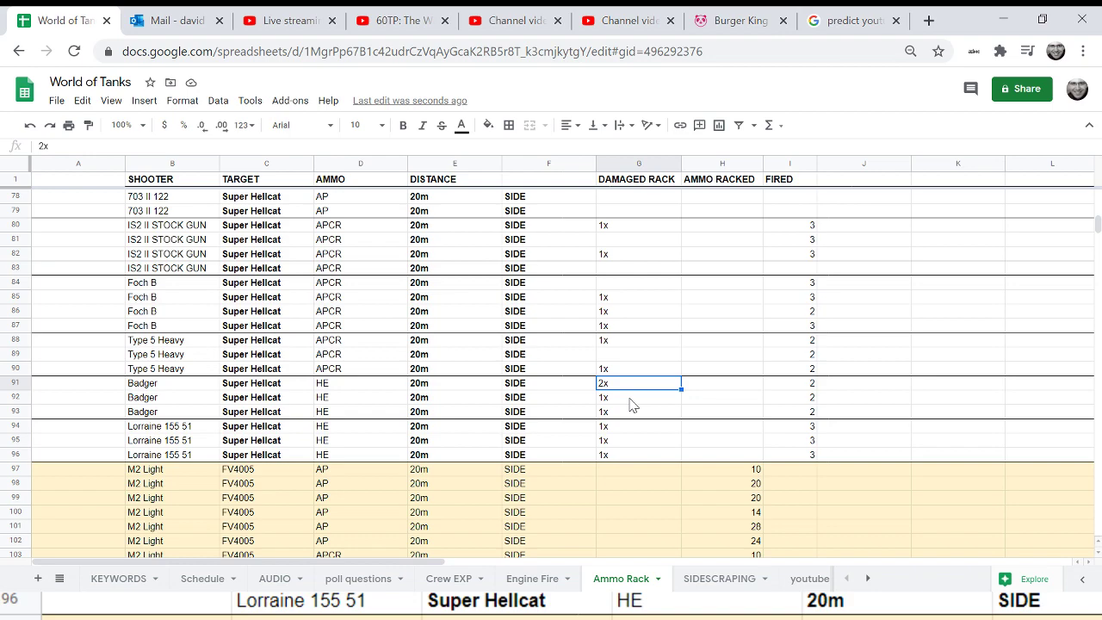
- Examine the shooter, target and average ammo-racked value of the Super Hellcat tests against the T110E5 STOCK in rows 20 to 28
scroll(465, 379, up, 10)
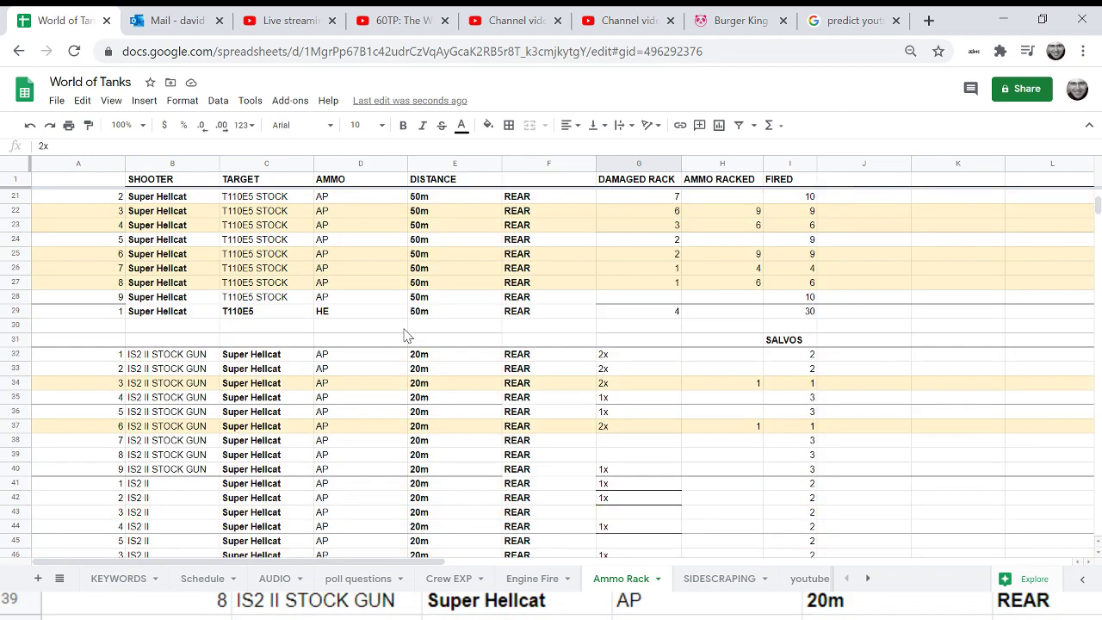
scroll(406, 335, up, 6)
scroll(406, 334, down, 1)
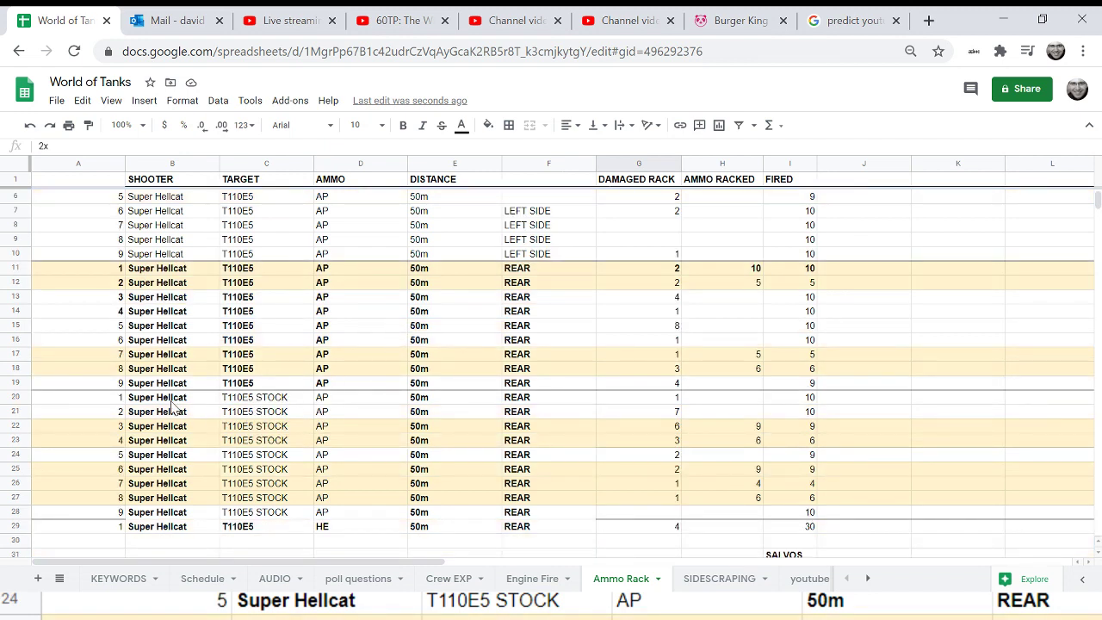
drag(171, 401, 165, 517)
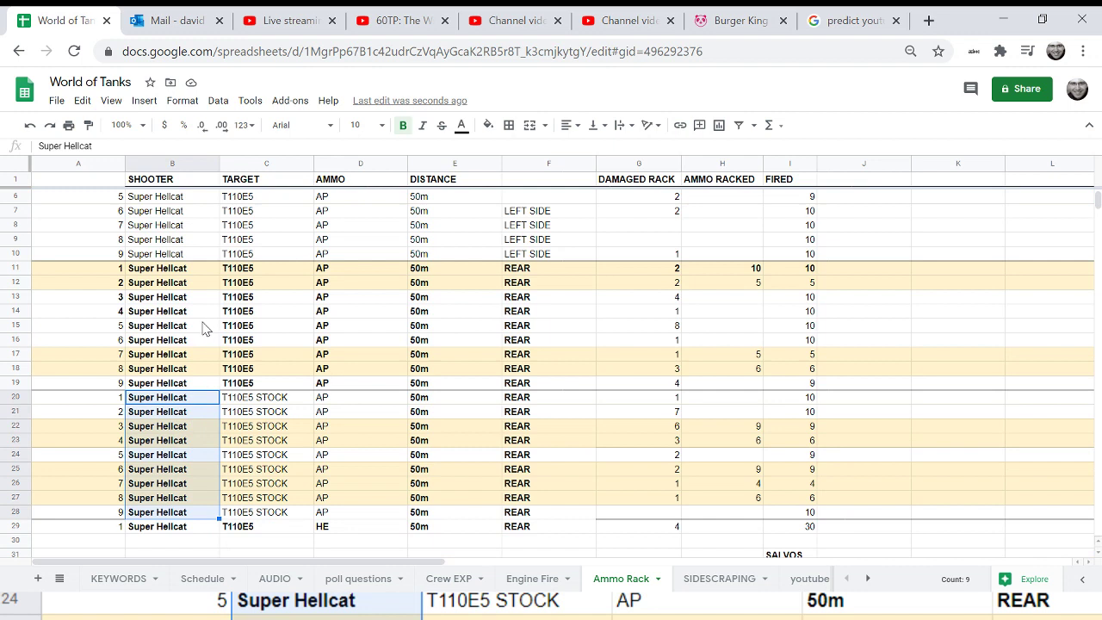
drag(243, 401, 241, 518)
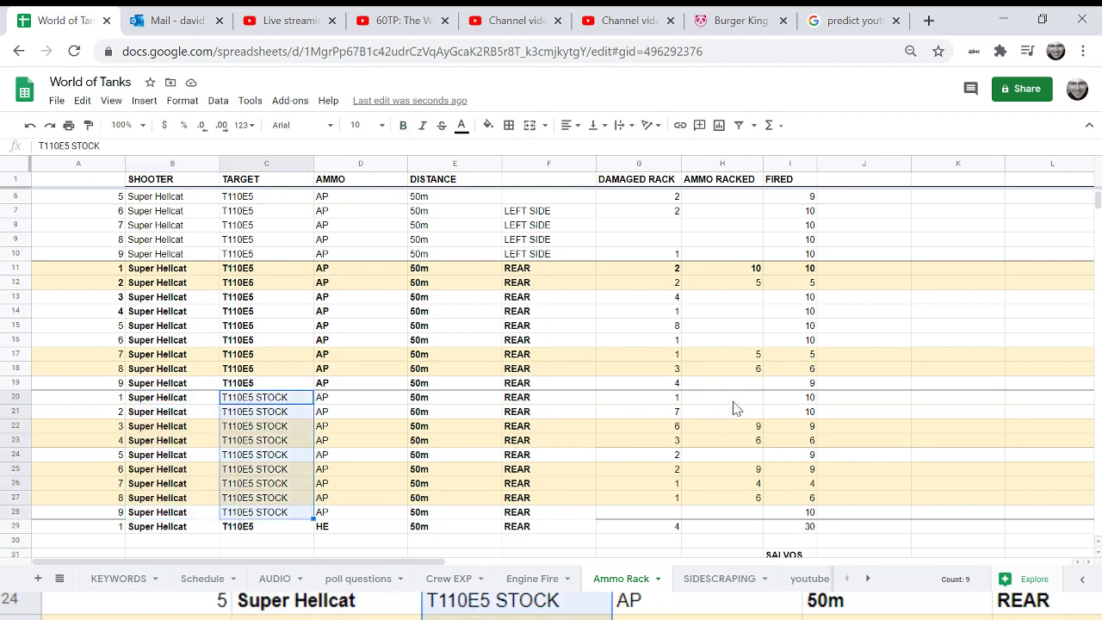
drag(734, 402, 763, 515)
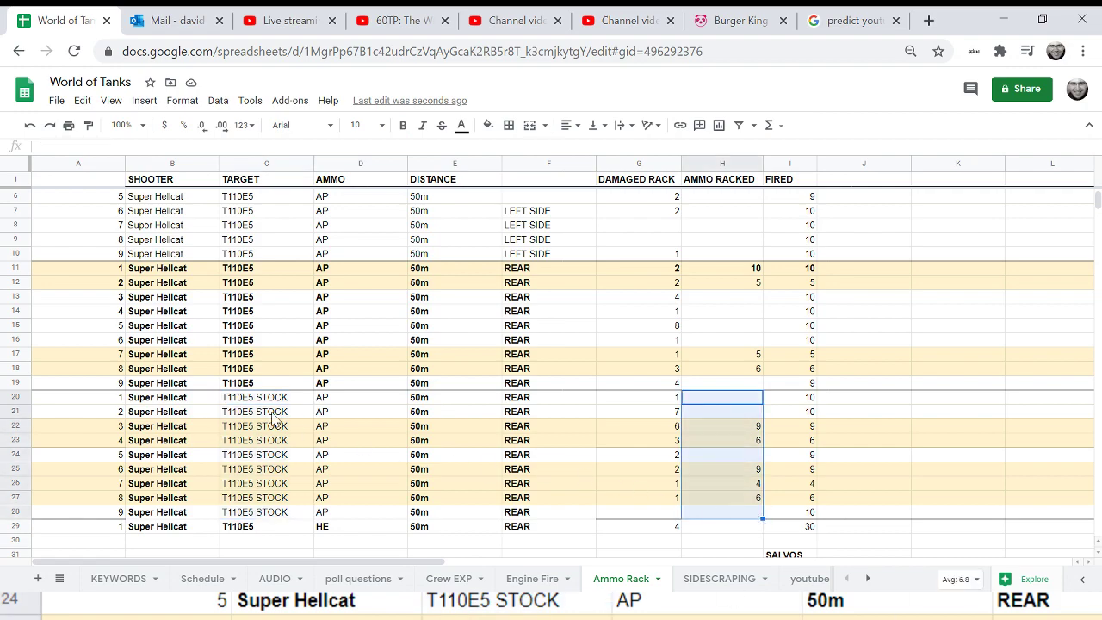
- Recheck the M2 Light shooter cells B97 to B105 and the ammo-racked entry of the first of those tests
scroll(274, 420, down, 20)
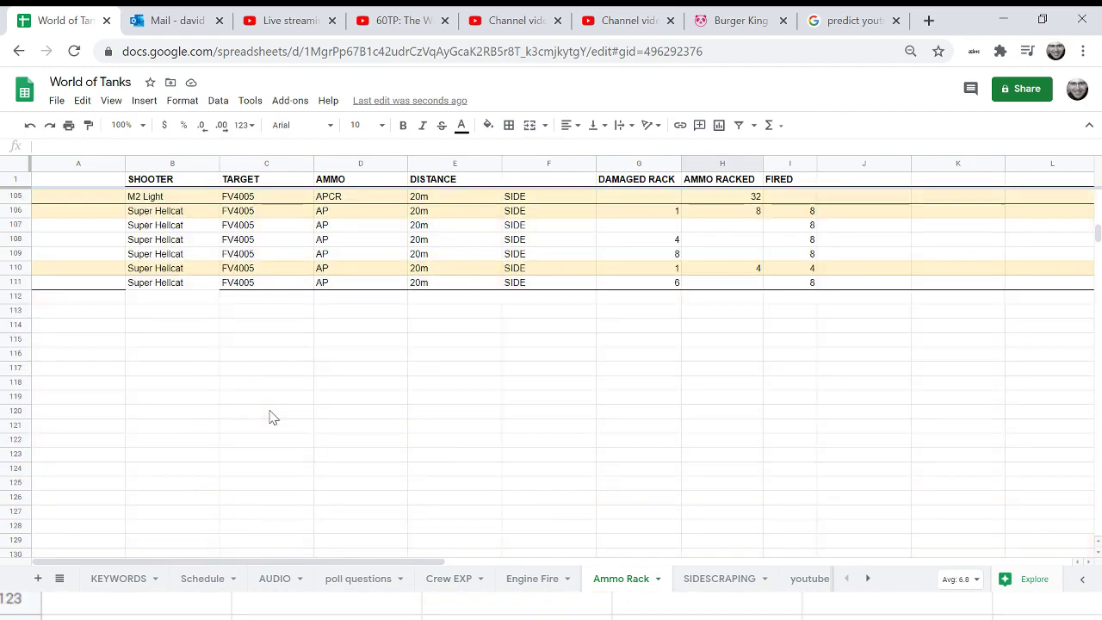
scroll(269, 417, up, 6)
drag(165, 356, 151, 472)
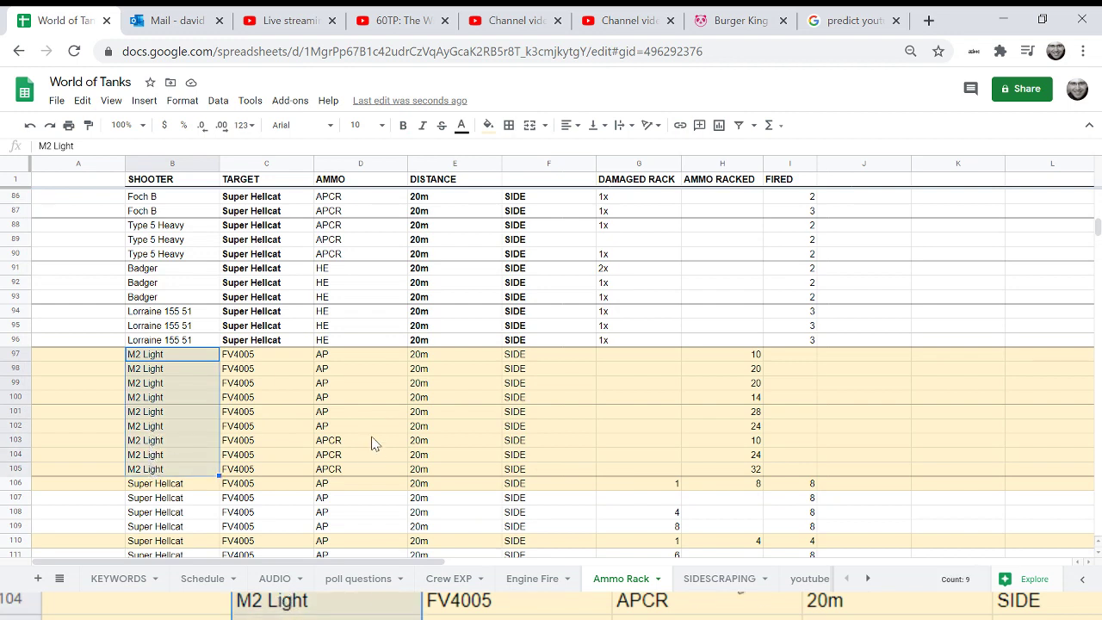
click(733, 358)
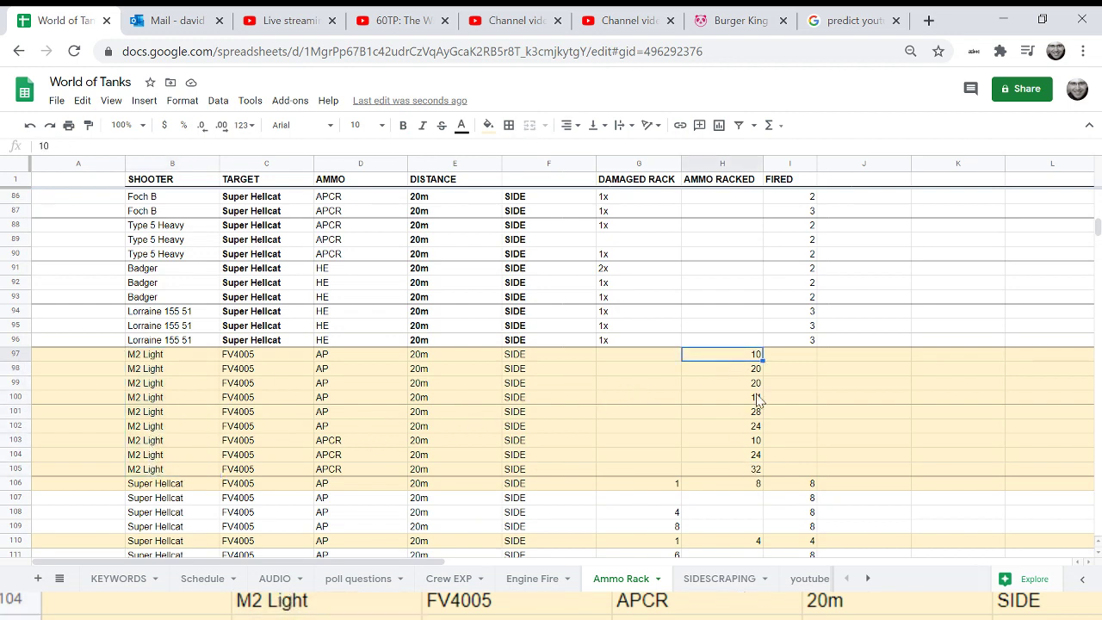